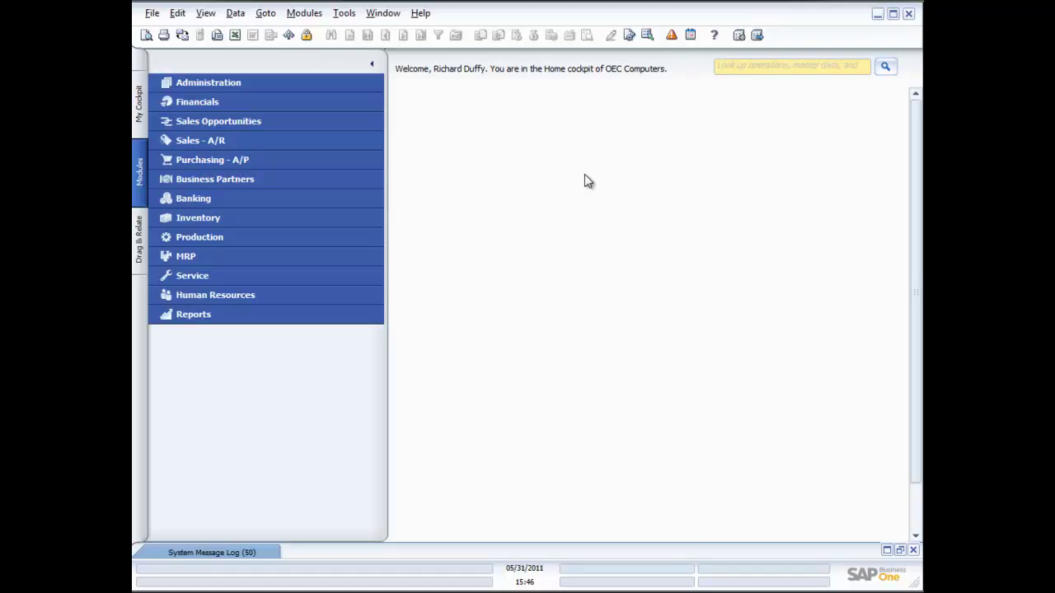
Open the MRP Forecasts form and start a new blank forecast record.
left_click(195, 257)
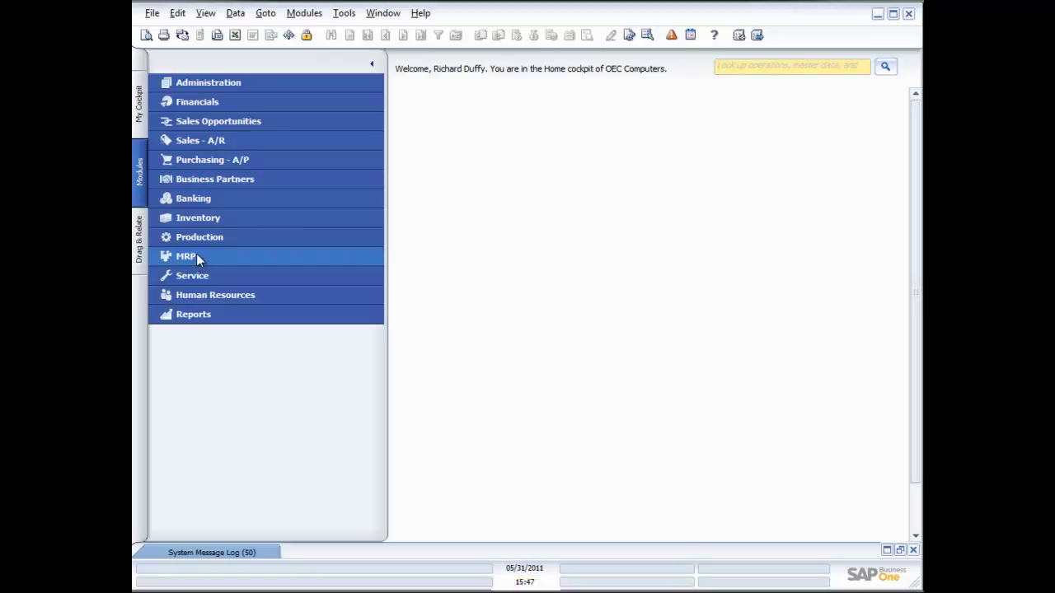
left_click(198, 255)
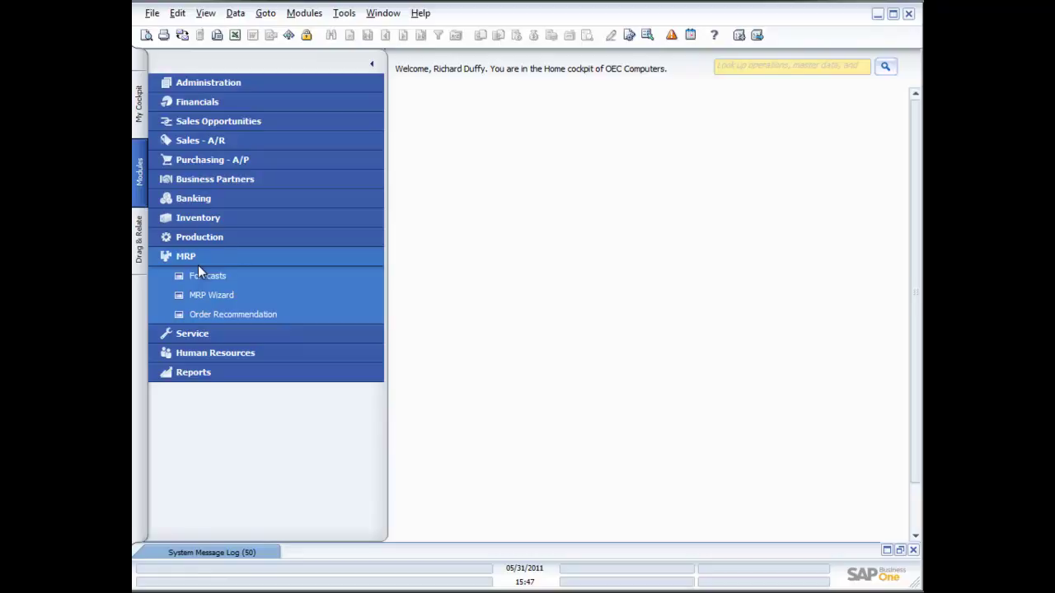
left_click(207, 275)
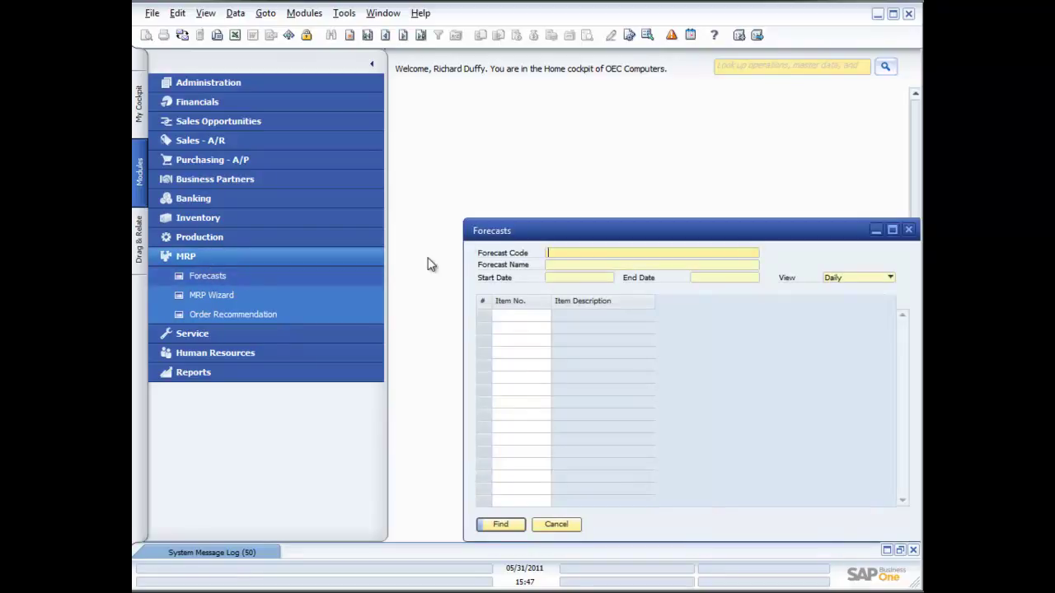
left_click_drag(564, 234, 509, 141)
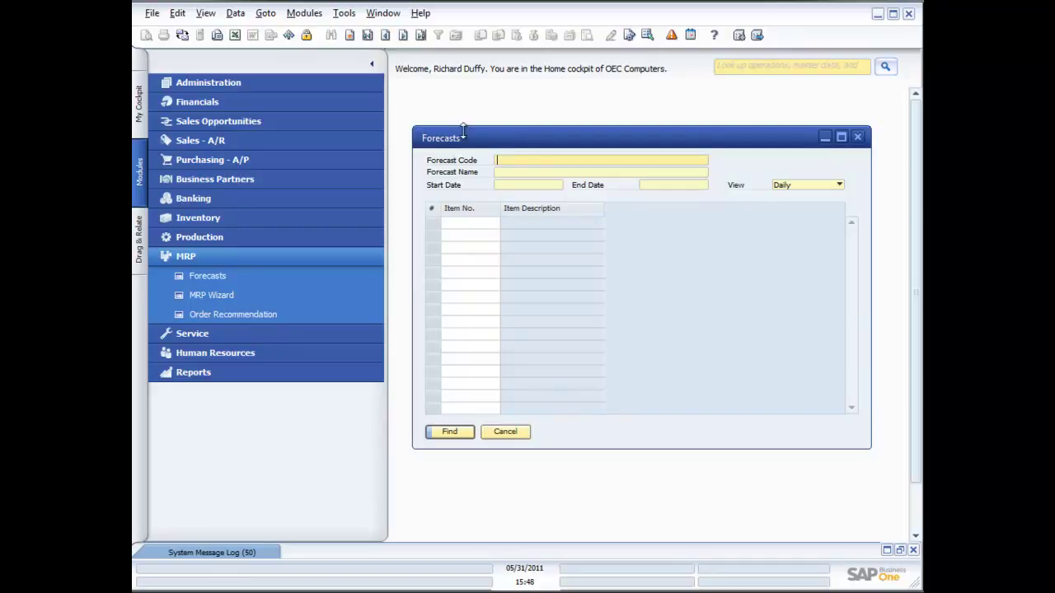
left_click(350, 37)
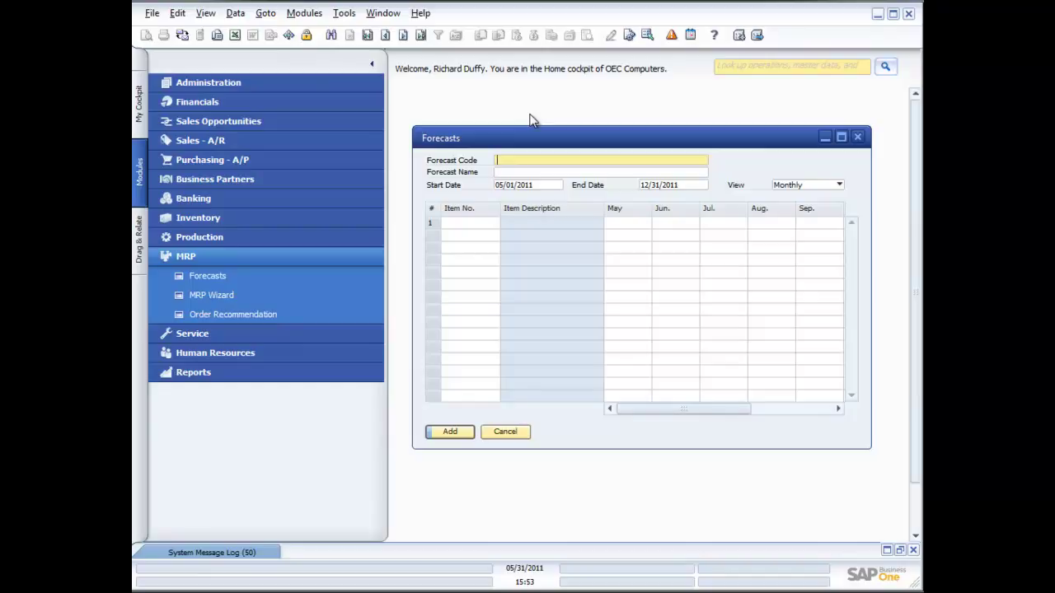
Enter Q4XMAS as the forecast code and 4th Quarter Forecast as the forecast name.
type("Q4XMAS")
key("Tab")
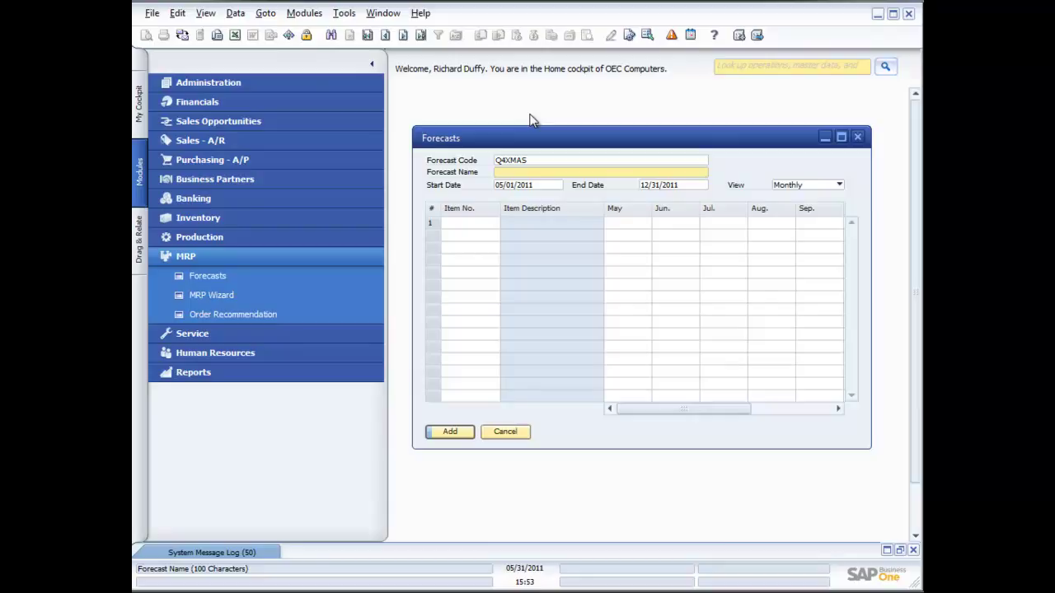
type("4th Quarter Forecast")
Set the forecast's start date to 10/01/2011 and keep the view set to Monthly.
left_click(536, 183)
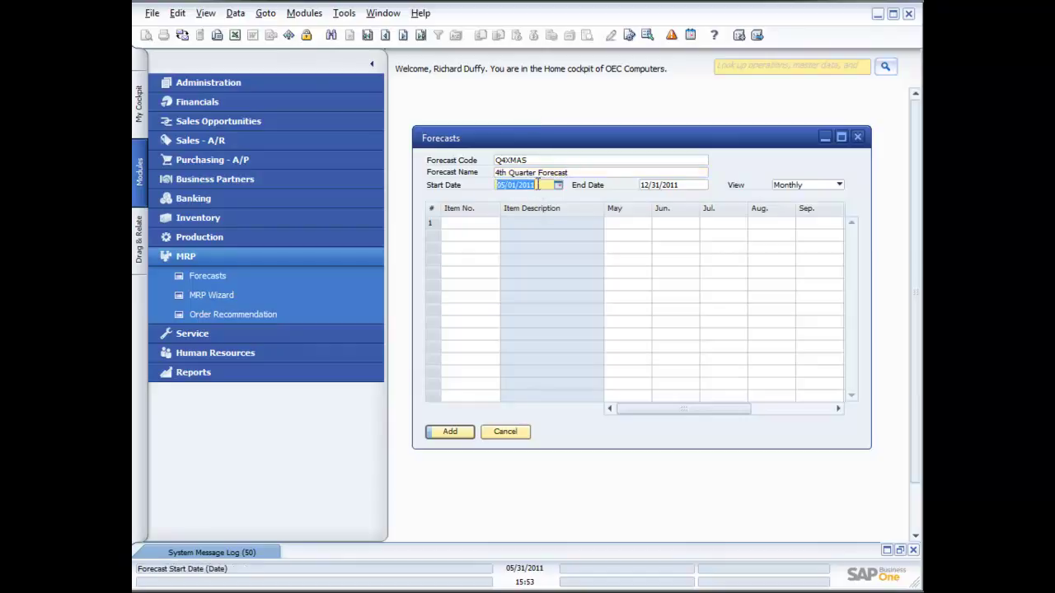
left_click(559, 184)
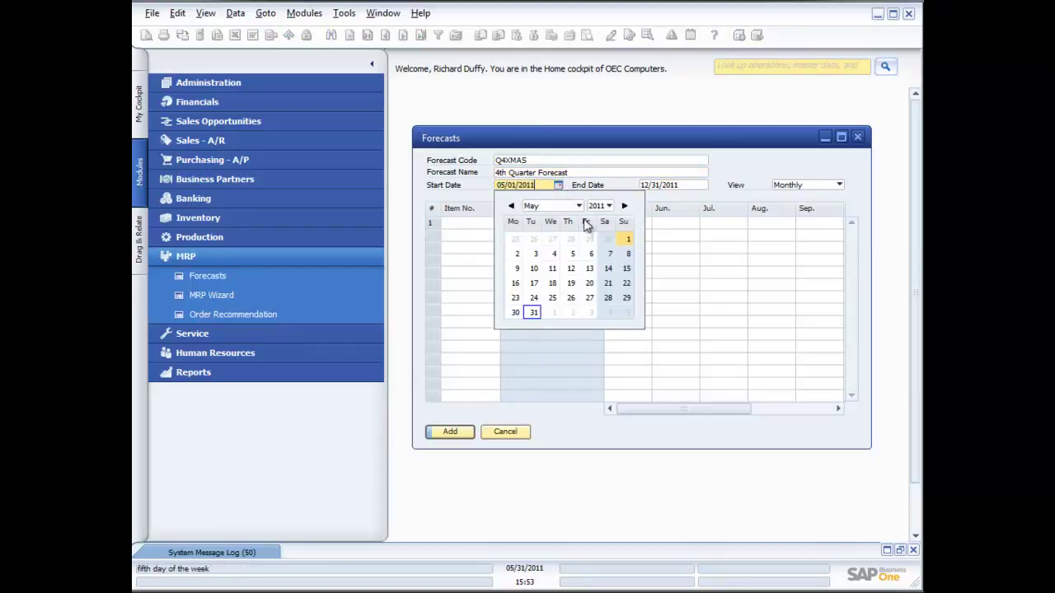
left_click(578, 205)
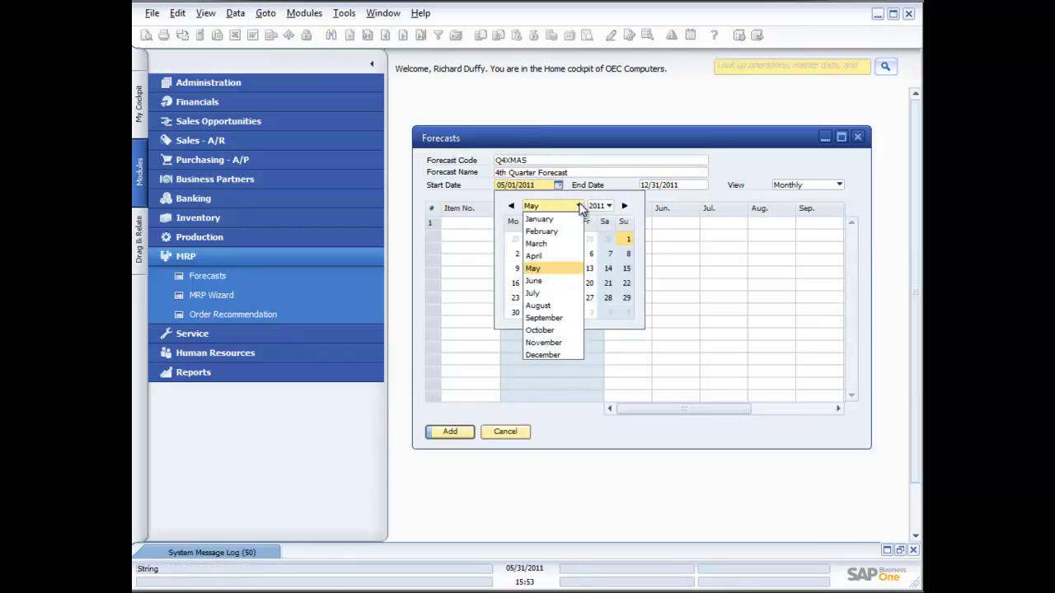
left_click(552, 333)
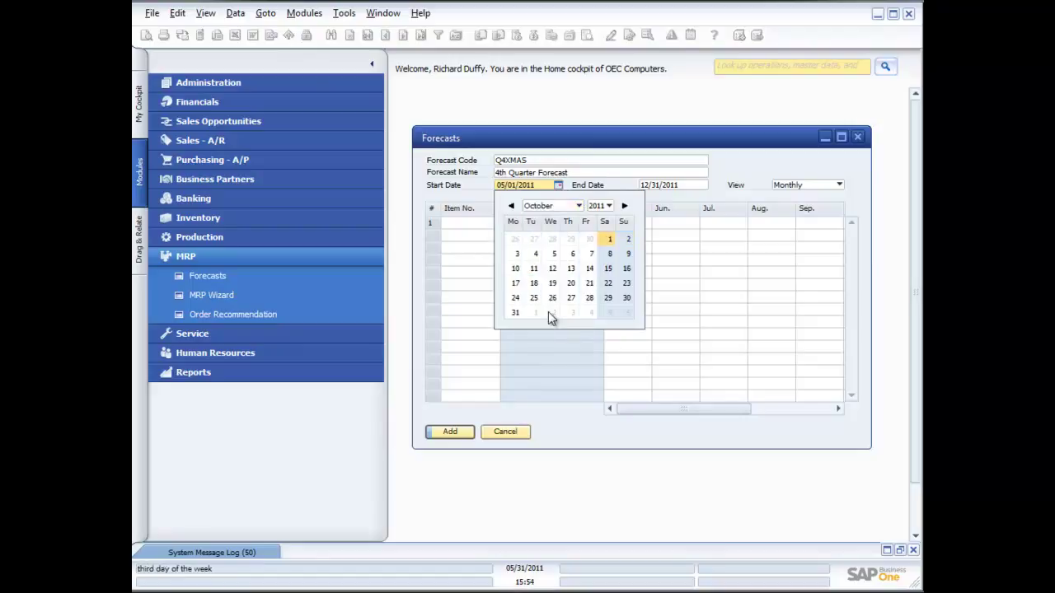
left_click(608, 241)
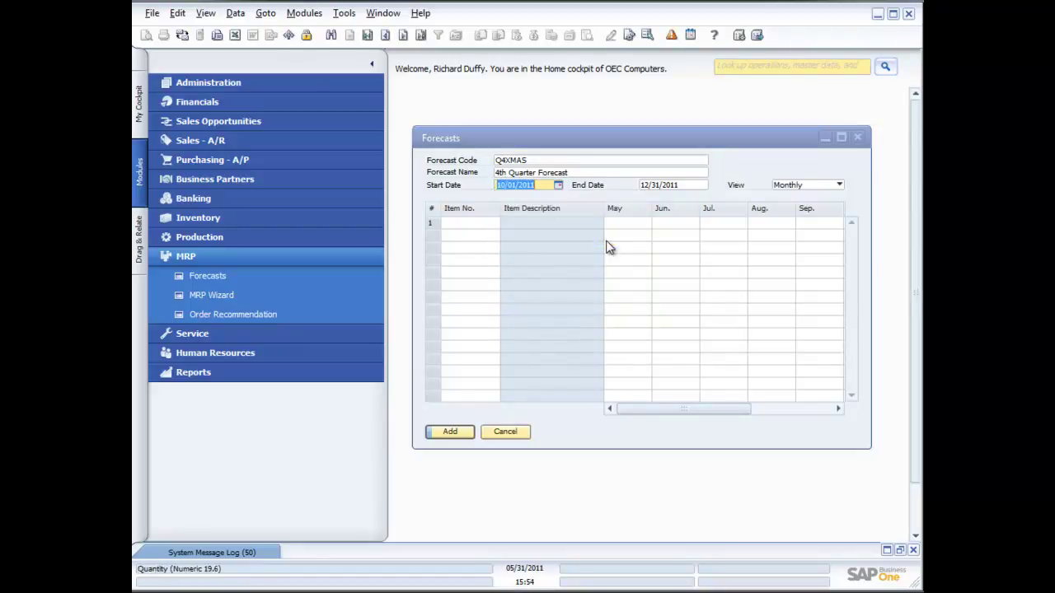
left_click(687, 185)
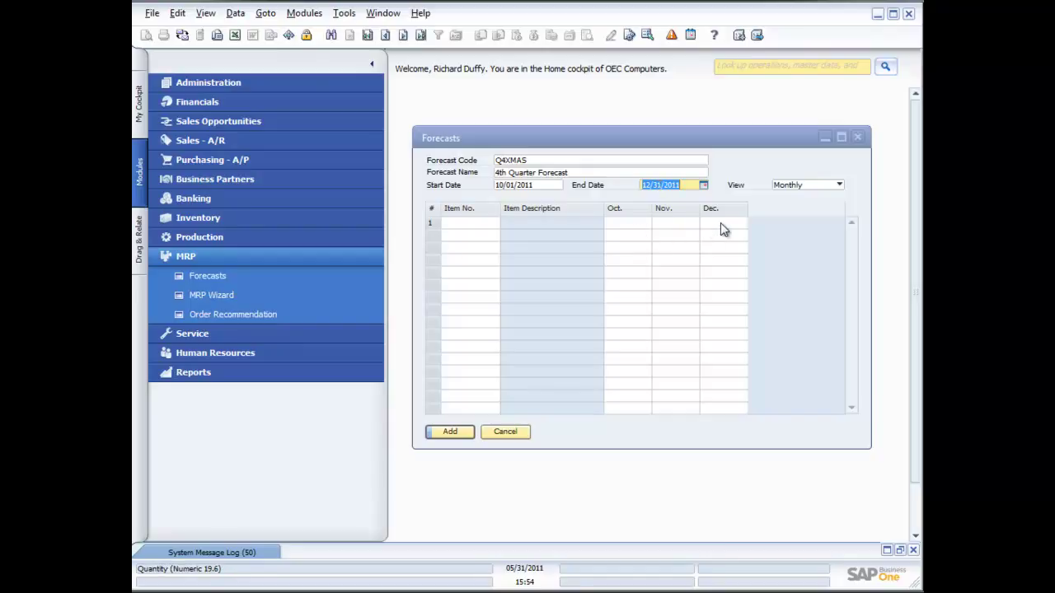
left_click(840, 186)
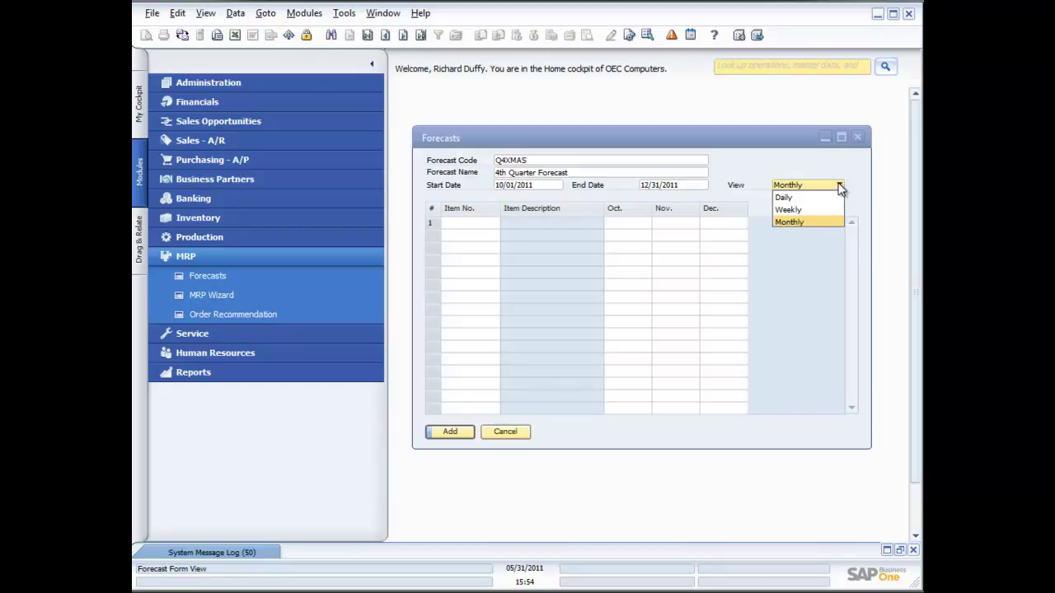
left_click(814, 222)
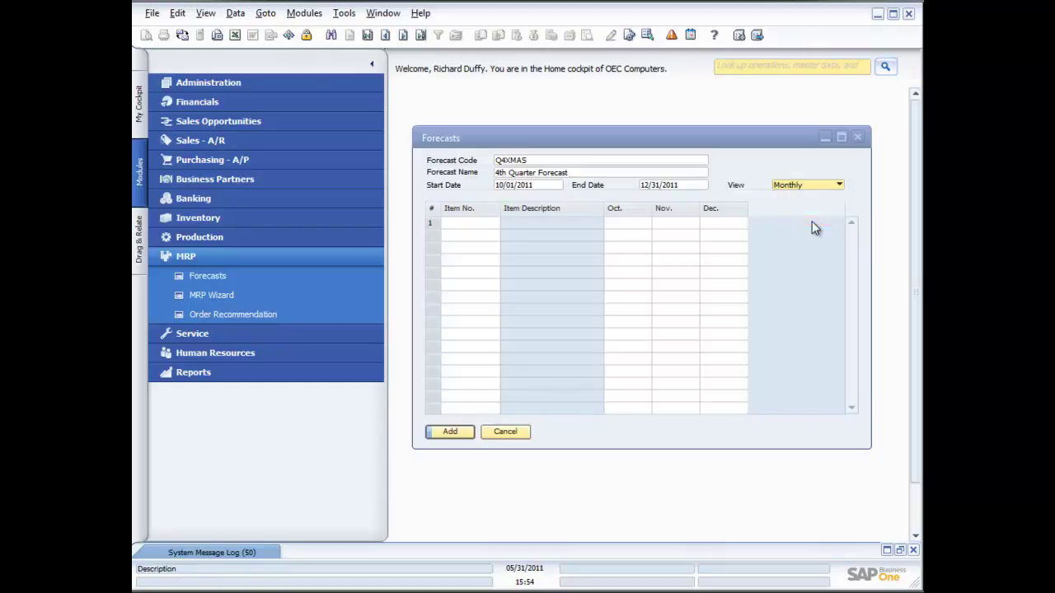
Add item A00001 to the forecast with quantities of 10 for October, 20 for November and 30 for December.
left_click(476, 225)
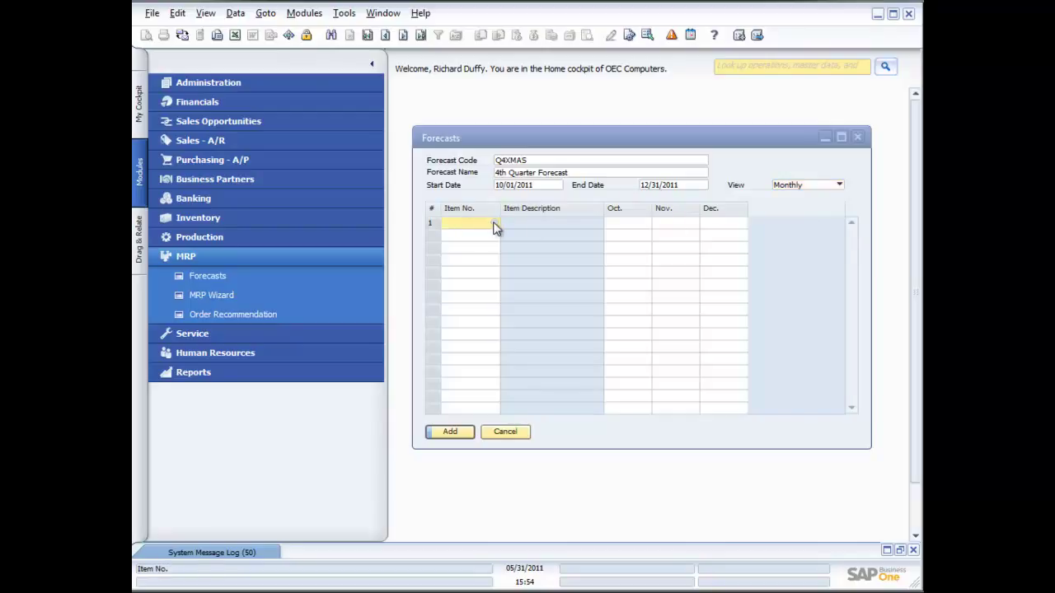
left_click(494, 224)
double_click(682, 336)
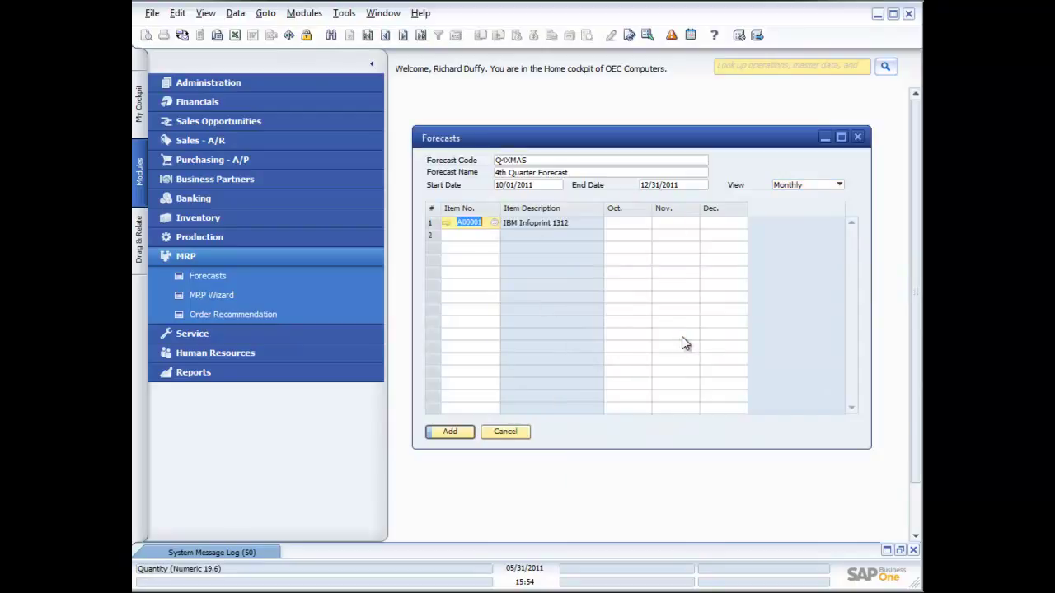
left_click(621, 225)
type("10")
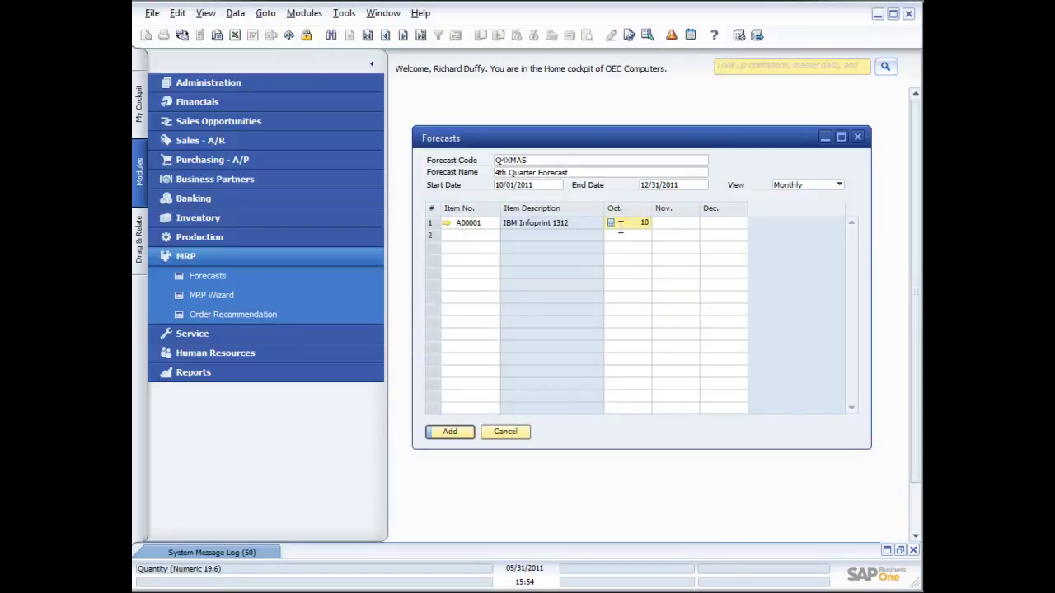
key("Tab")
type("20")
key("Tab")
type("30")
key("Tab")
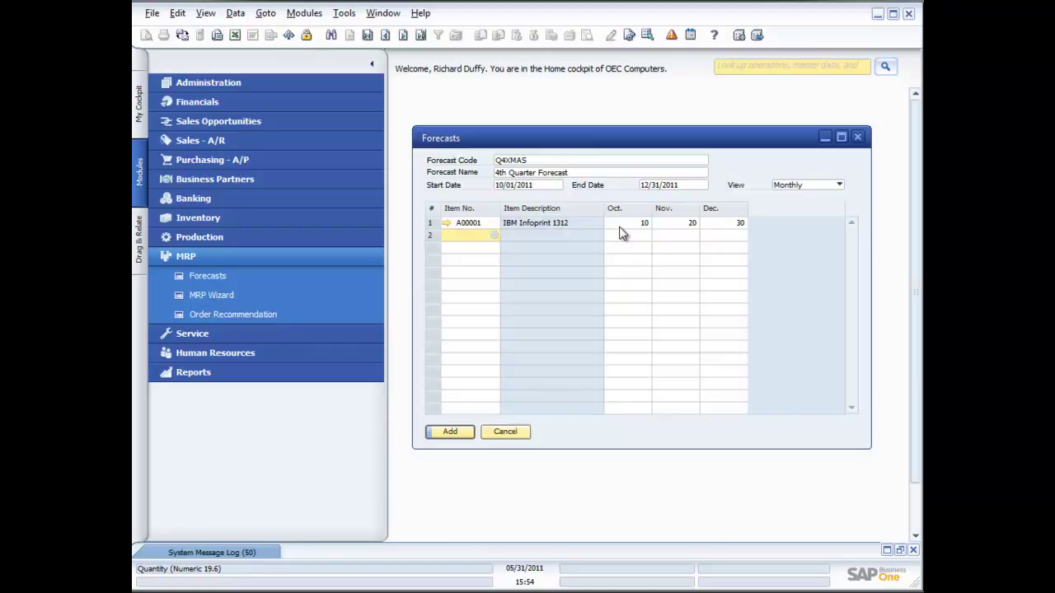
Add item A00002 with quantities 10, 20 and 30 for October to December, then save the forecast and close the form.
left_click(493, 236)
double_click(631, 349)
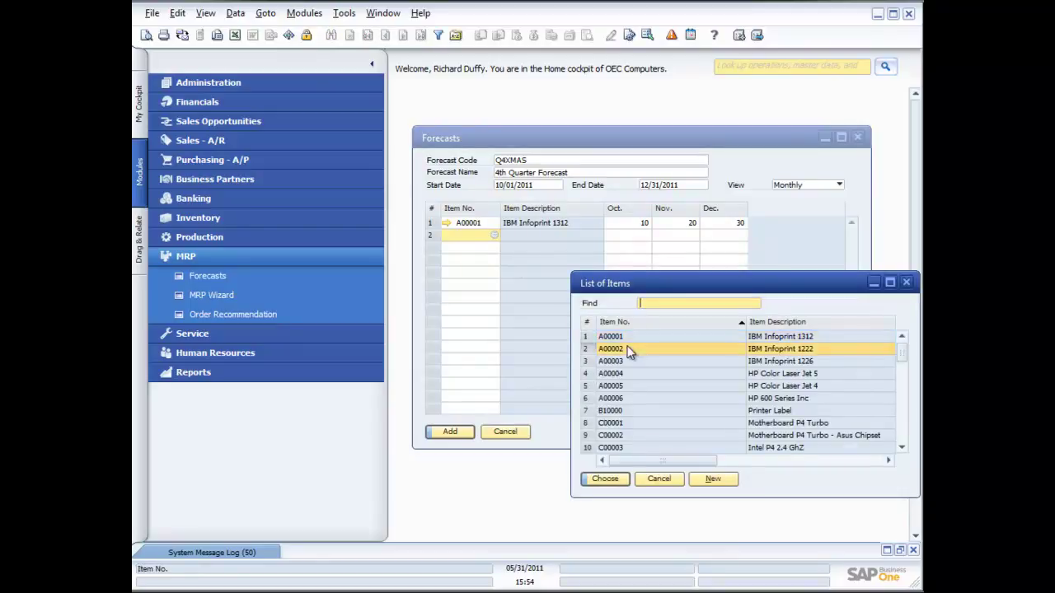
left_click(620, 234)
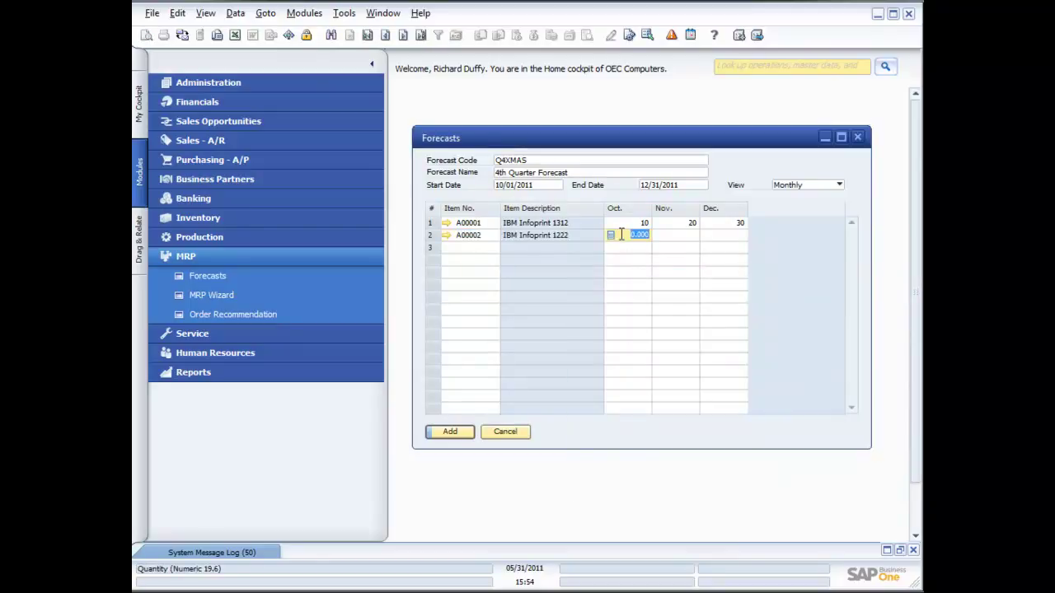
type("10")
key("Tab")
type("20")
key("Tab")
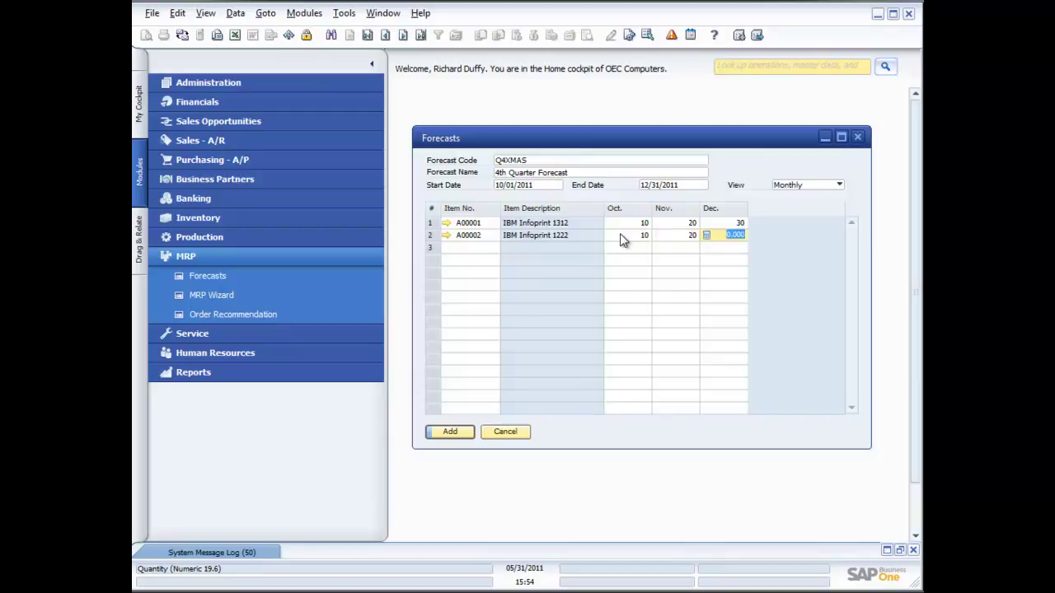
type("30")
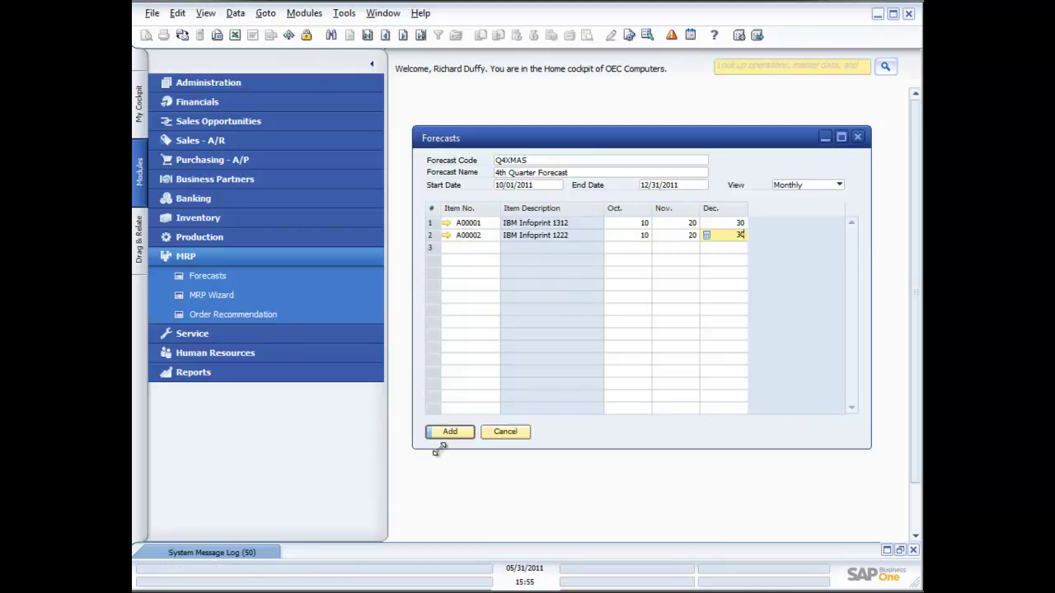
left_click(459, 432)
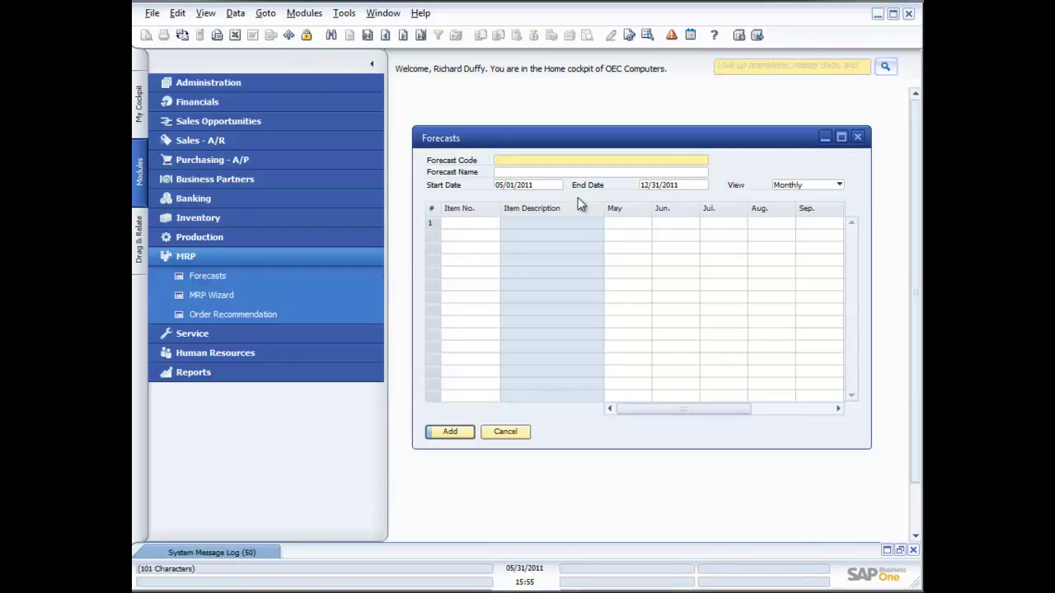
left_click(857, 137)
Start the MRP Wizard, create a new scenario named Xmas Forecast Scenario, and proceed to the scenario details.
left_click(198, 298)
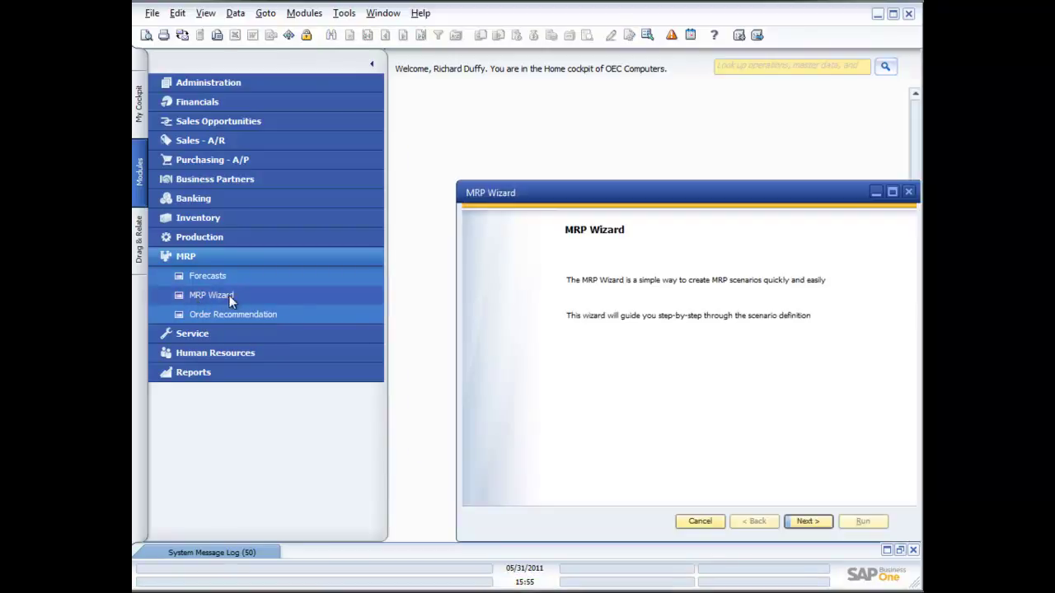
left_click_drag(574, 206, 538, 150)
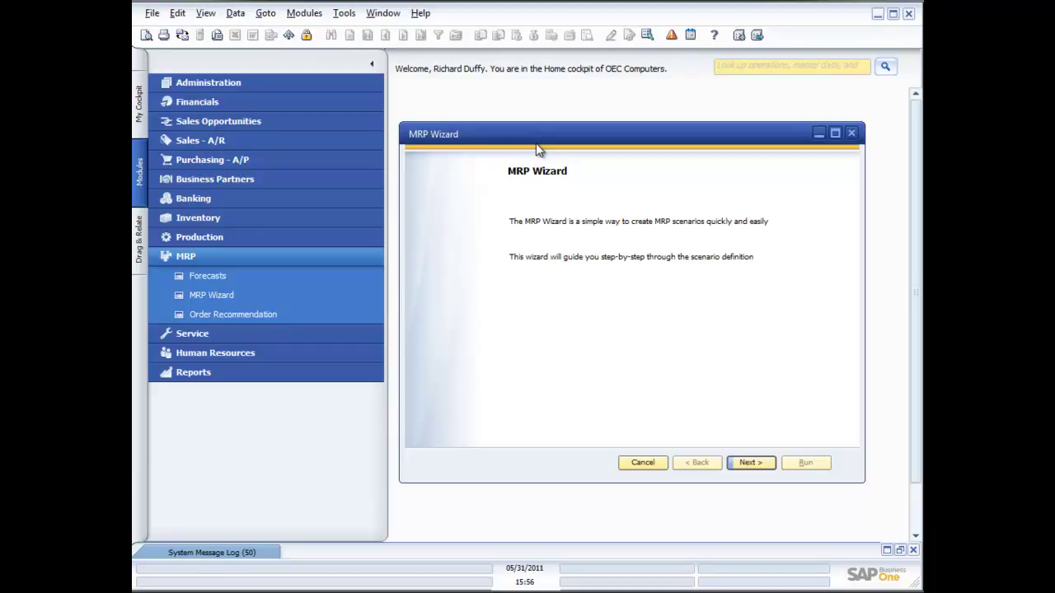
left_click(749, 462)
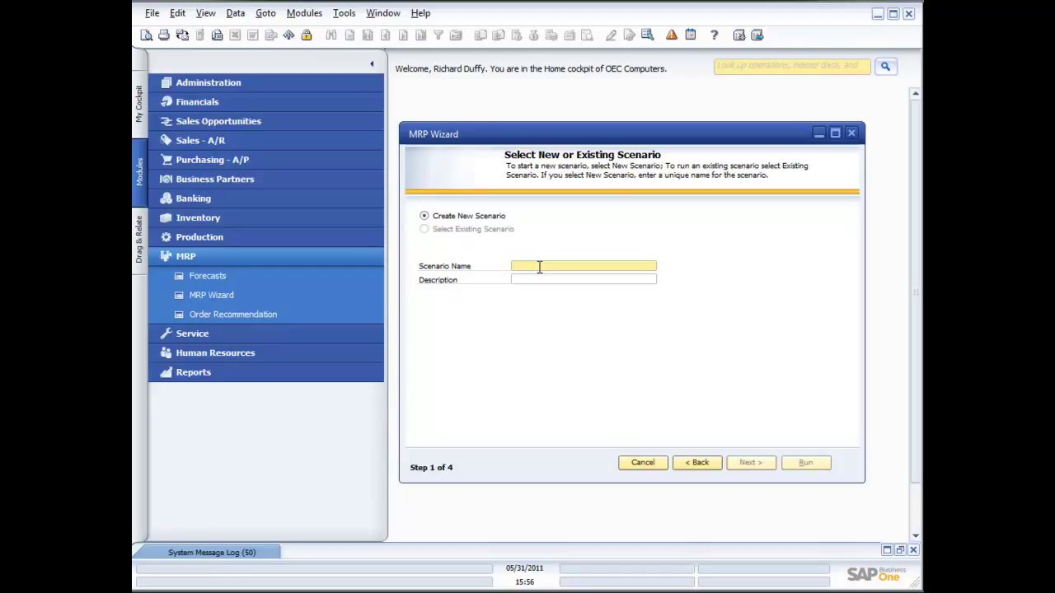
type("Xmas ")
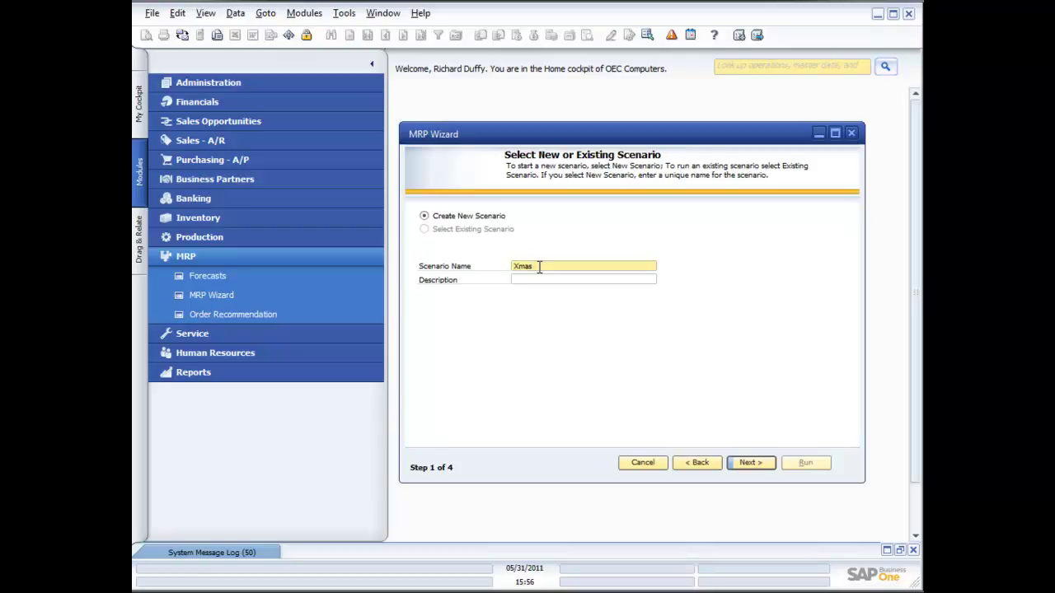
type("Forecast Scenario")
left_click(568, 279)
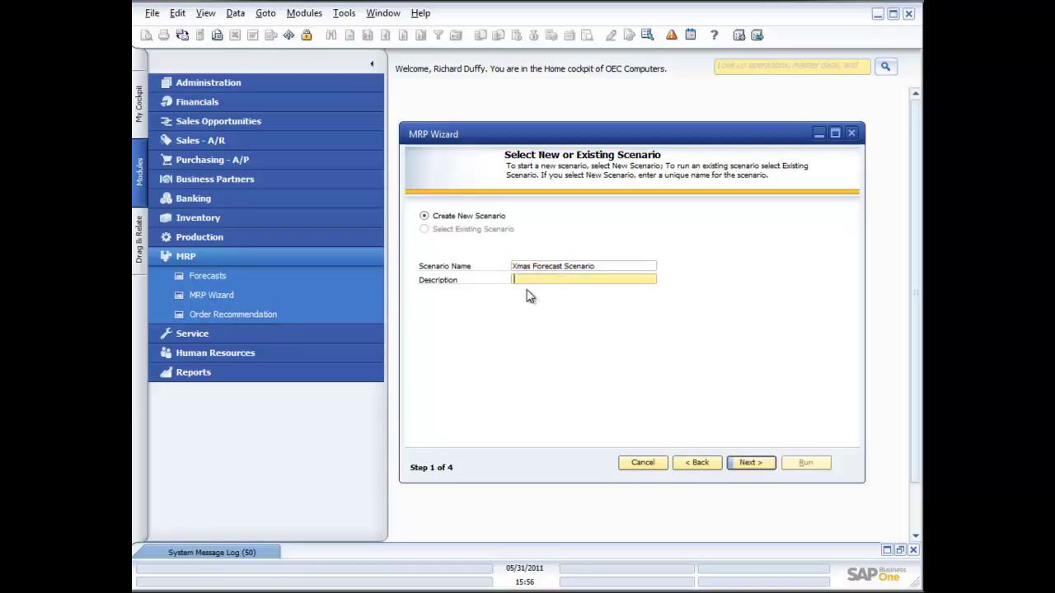
left_click(750, 464)
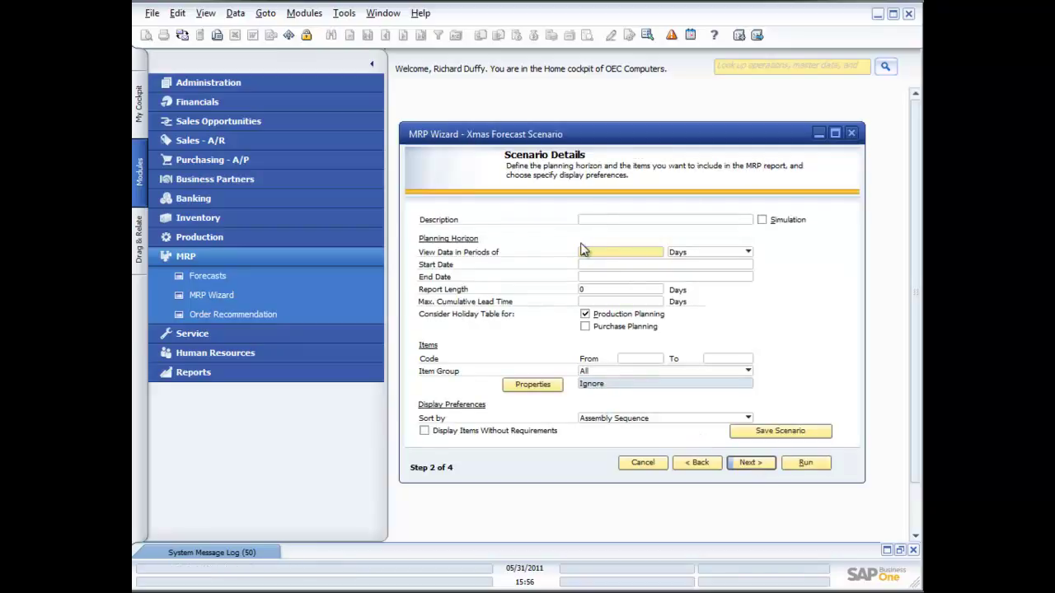
Enter Xmas Forecast Scenario as the scenario description and mark the scenario as a simulation.
left_click(605, 218)
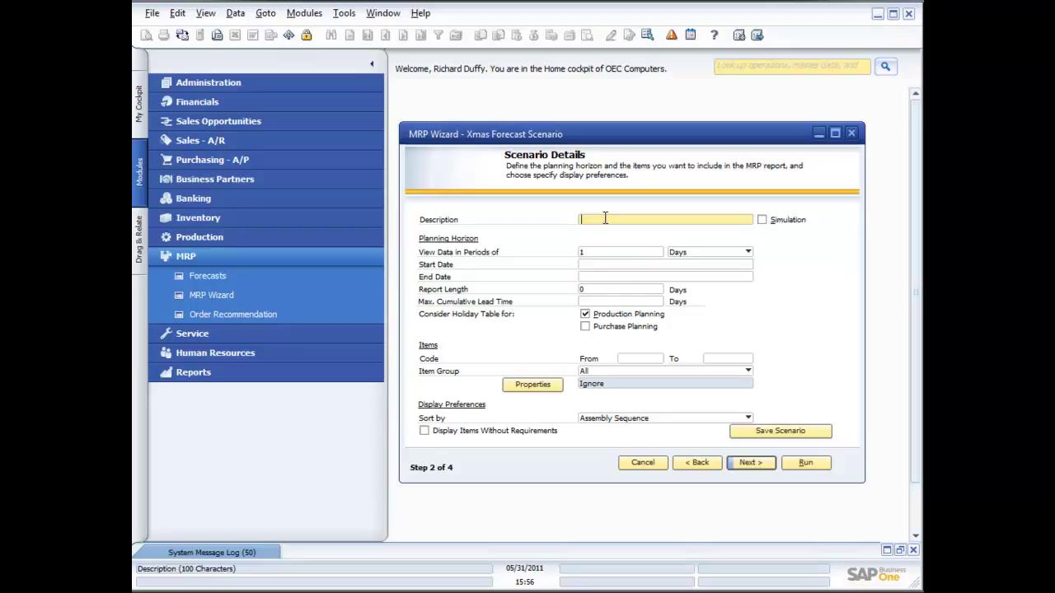
type("Xmas Forecast Scena")
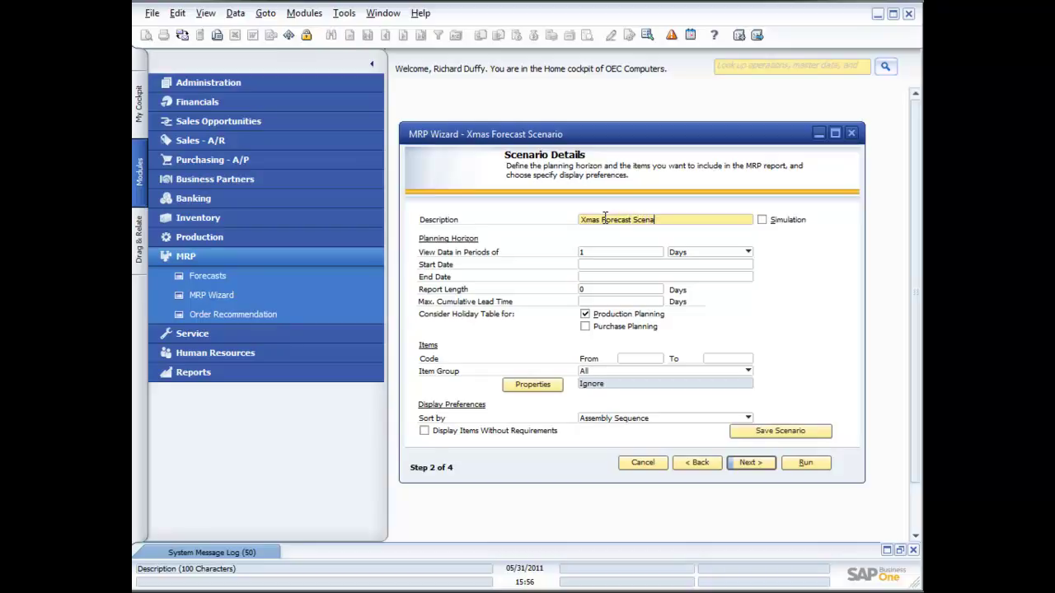
type("rio")
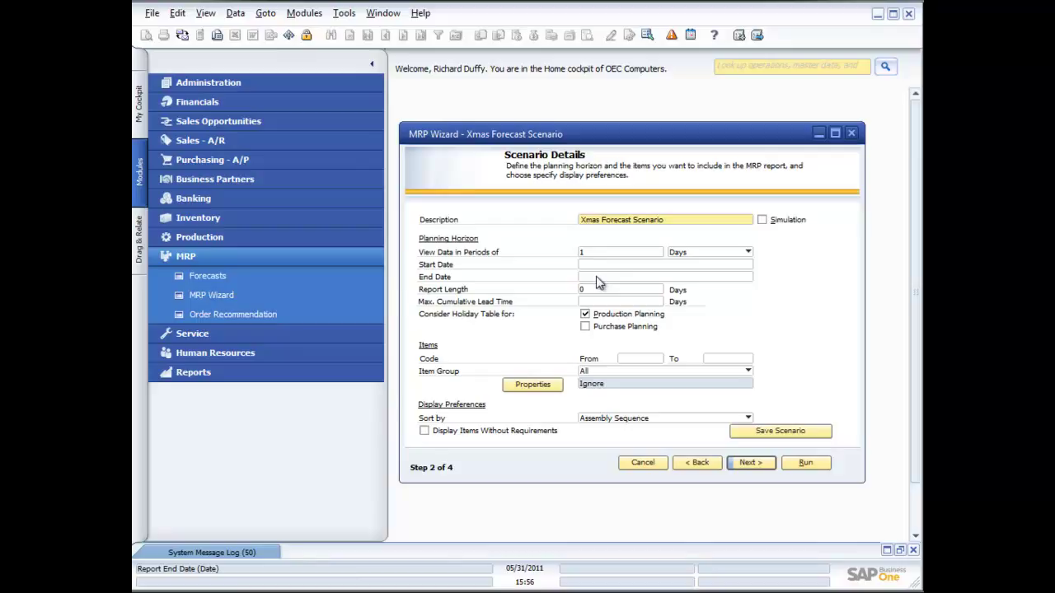
left_click(765, 222)
Set the planning horizon's data periods to be viewed in weeks.
left_click(620, 251)
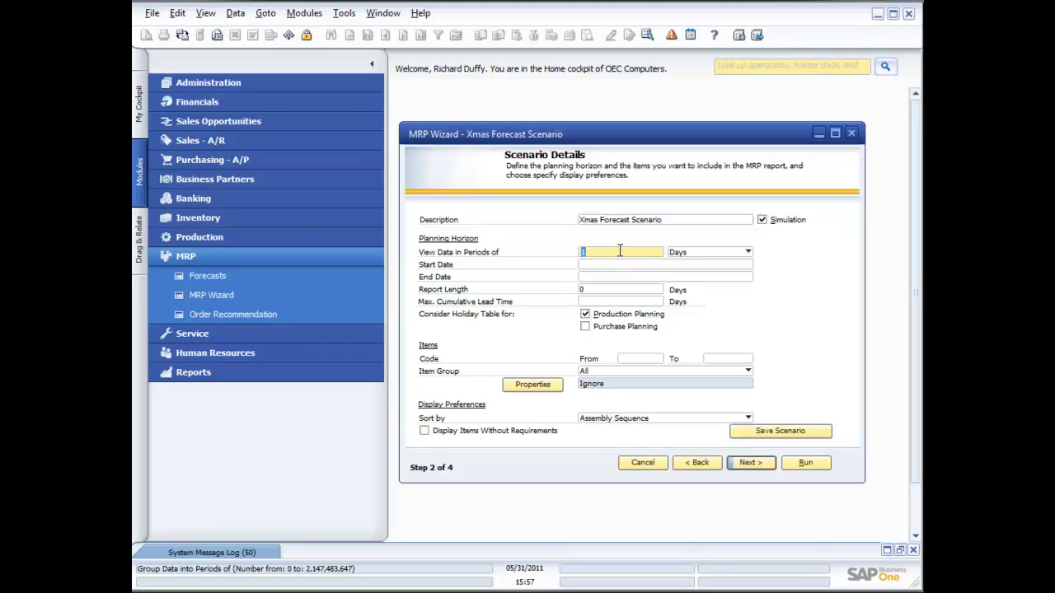
left_click(748, 252)
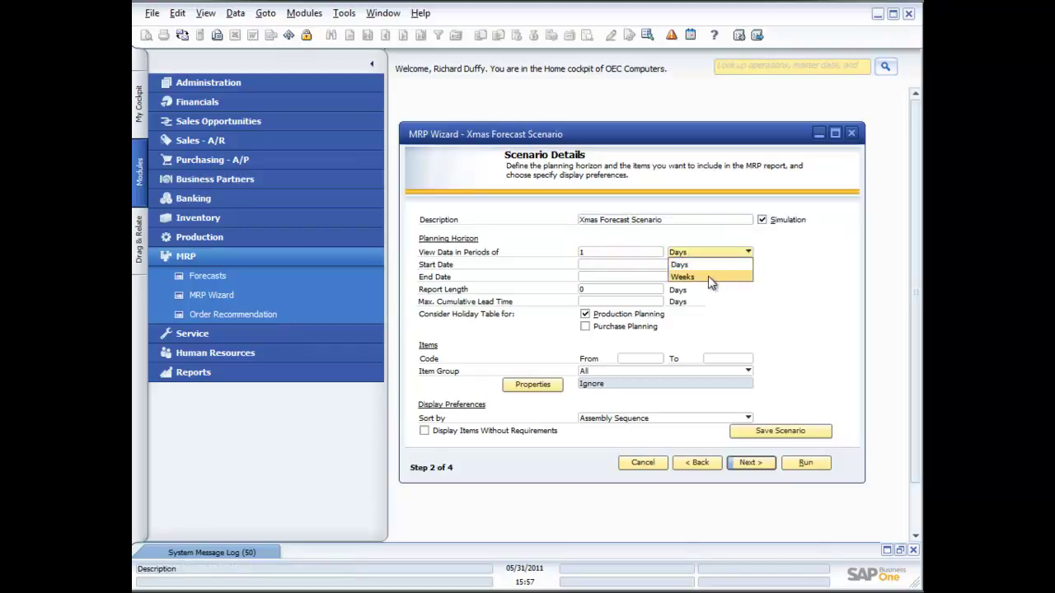
left_click(710, 278)
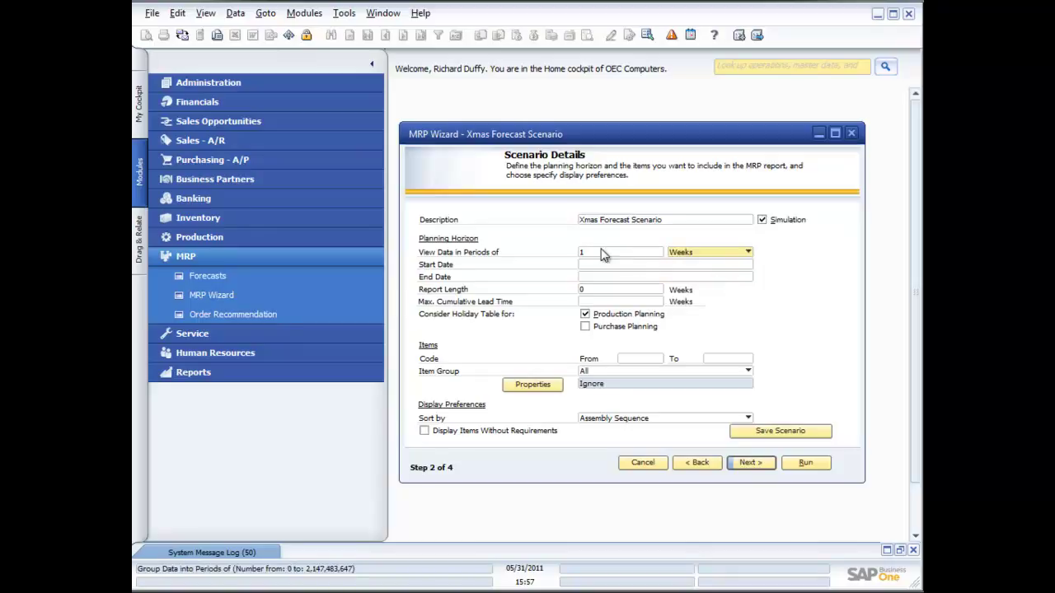
Set the planning horizon's start date to October 1, 2011.
left_click(676, 264)
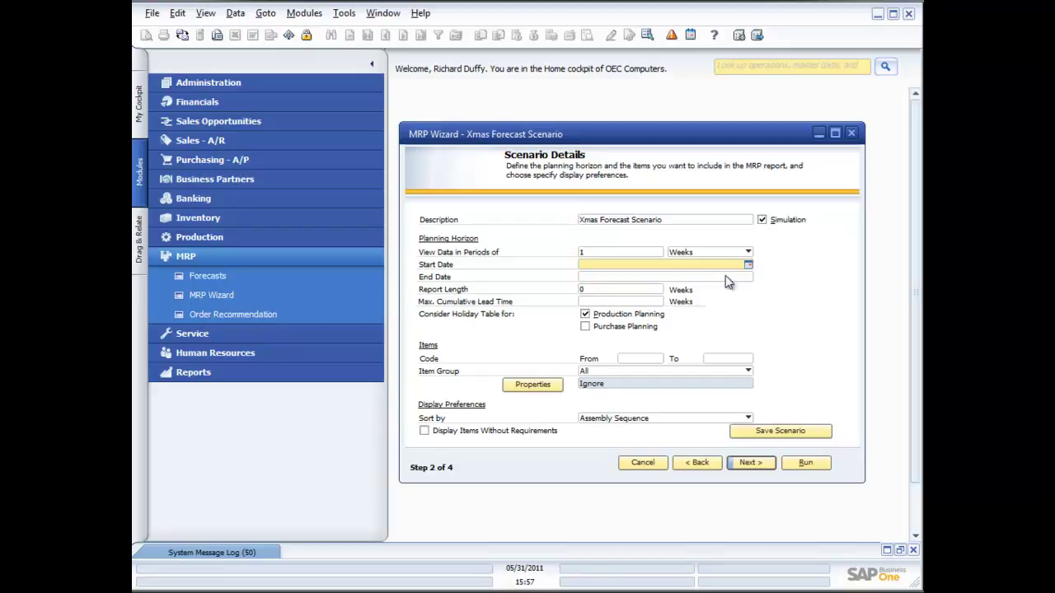
left_click(748, 265)
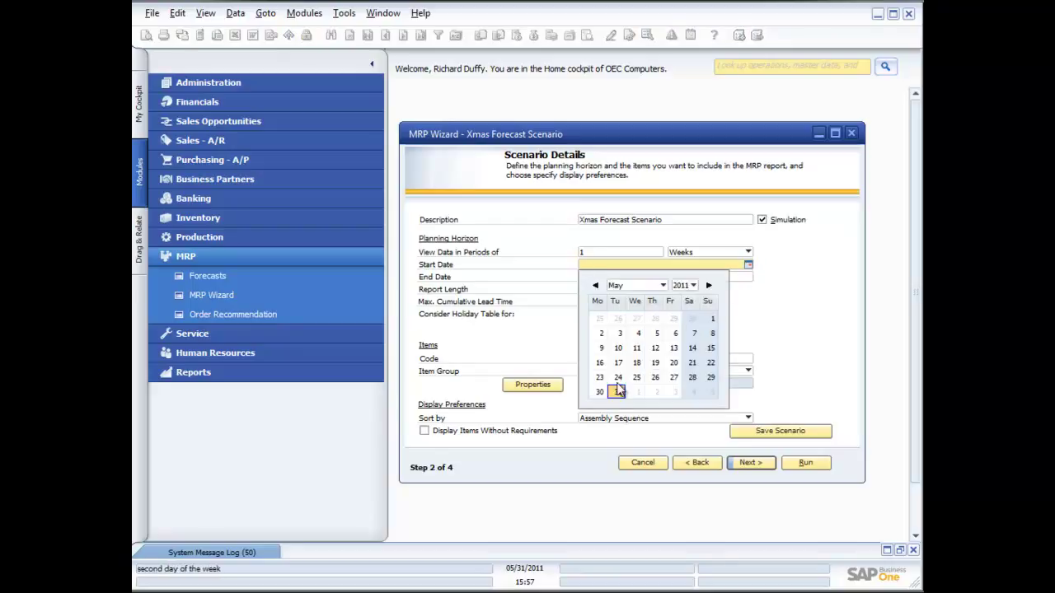
left_click(664, 288)
left_click(636, 410)
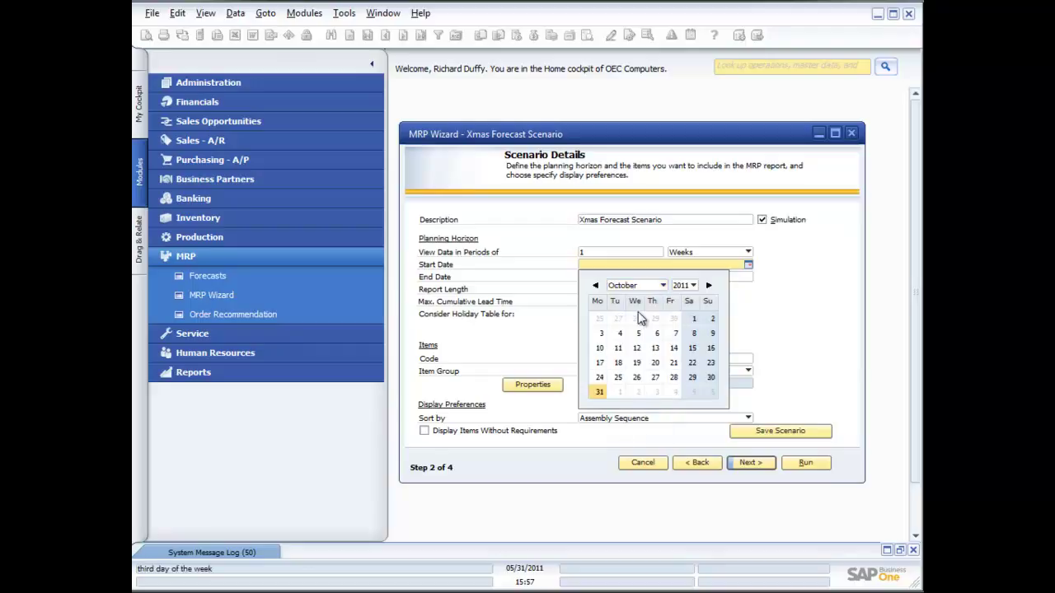
left_click(599, 319)
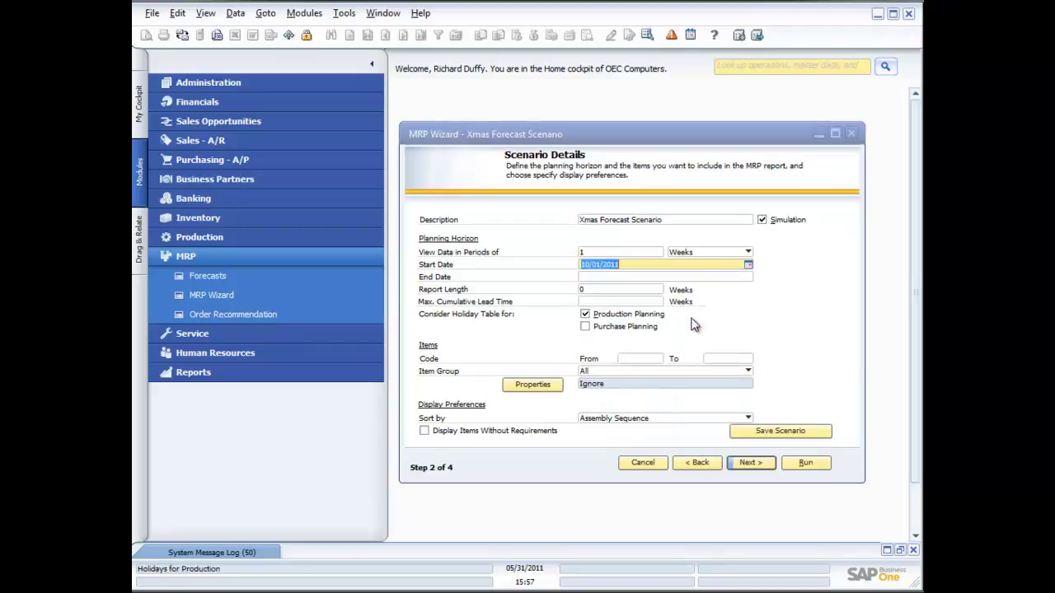
Set the planning horizon's end date to December 31, 2011, and have the report length calculated from the dates.
left_click(641, 278)
left_click(748, 277)
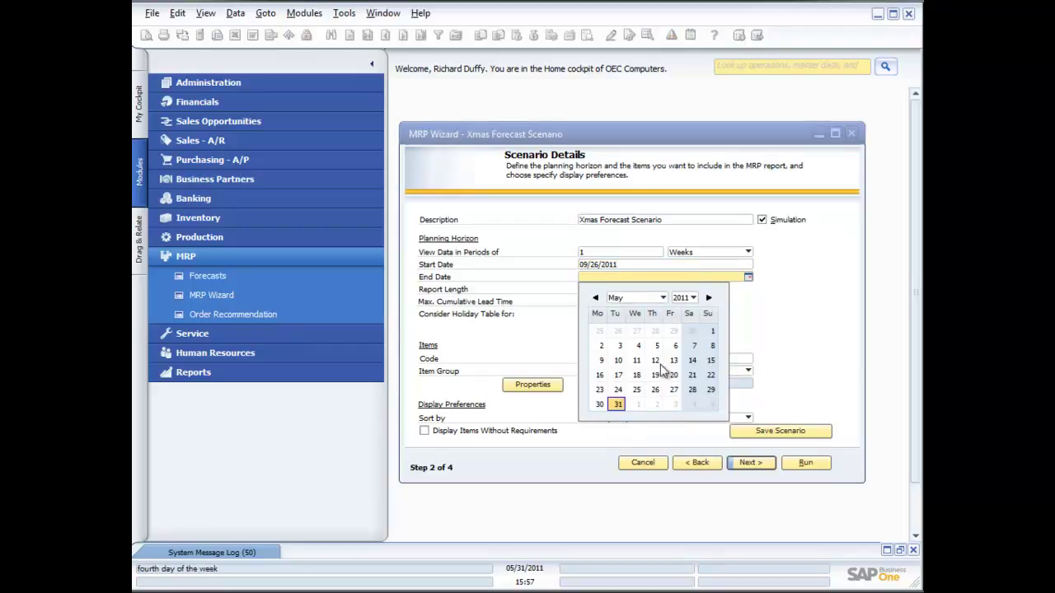
left_click(663, 298)
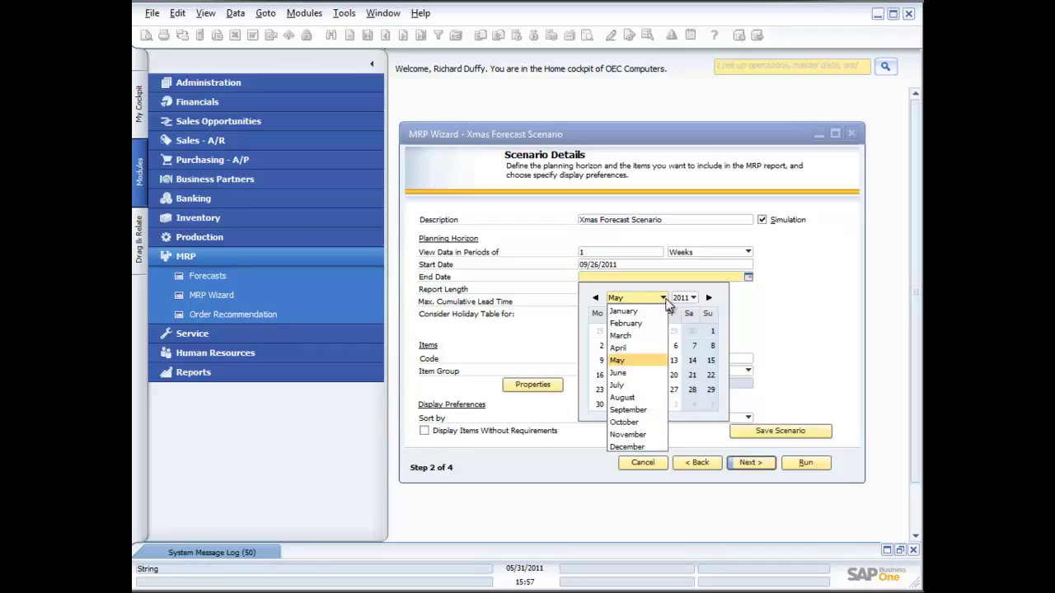
left_click(639, 446)
left_click(689, 389)
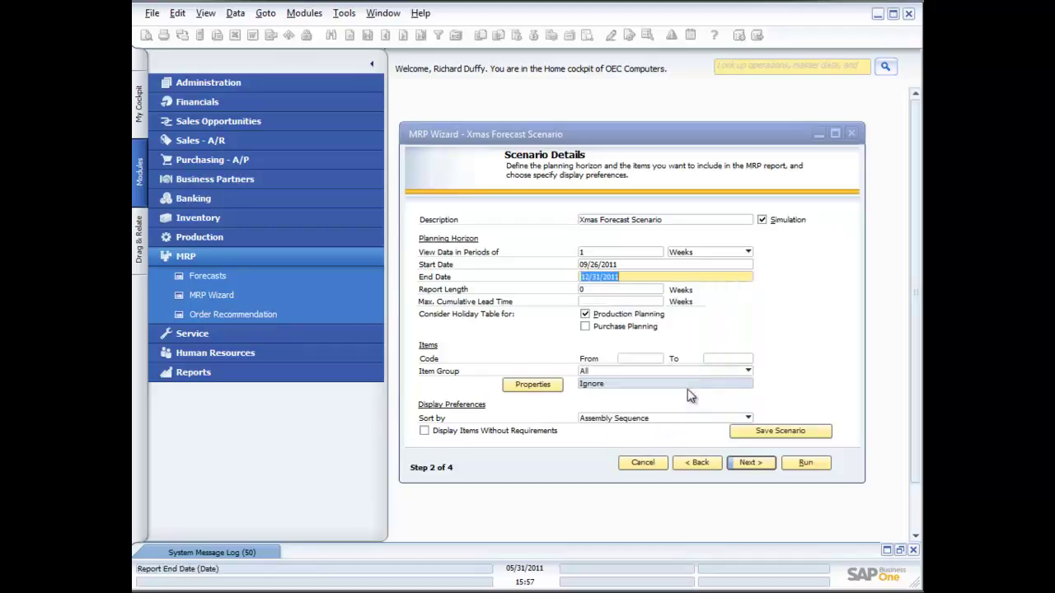
left_click(608, 290)
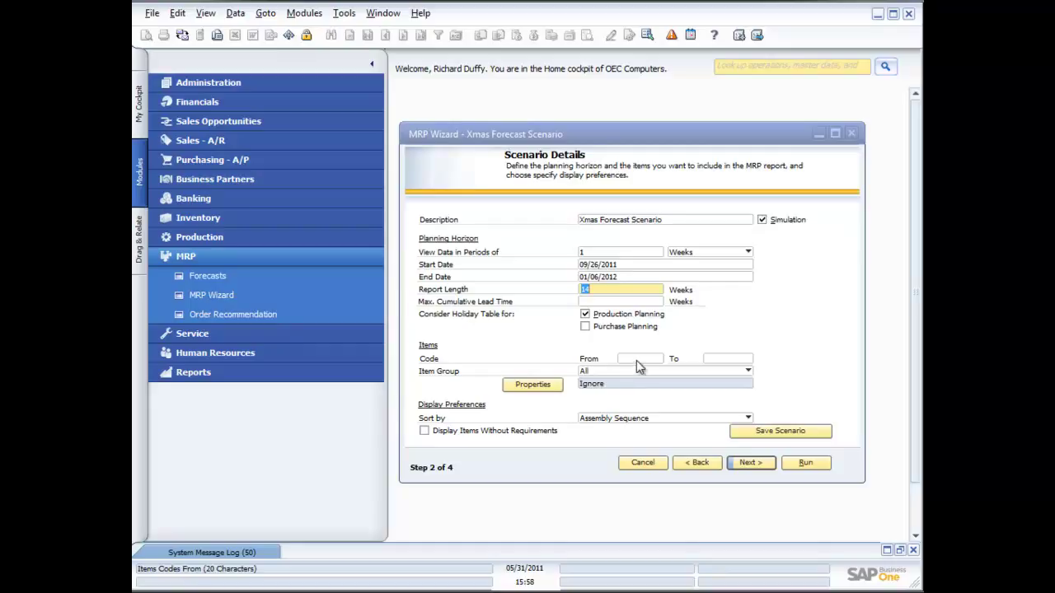
Set the scenario's display preference to sort by Item Number.
left_click(748, 417)
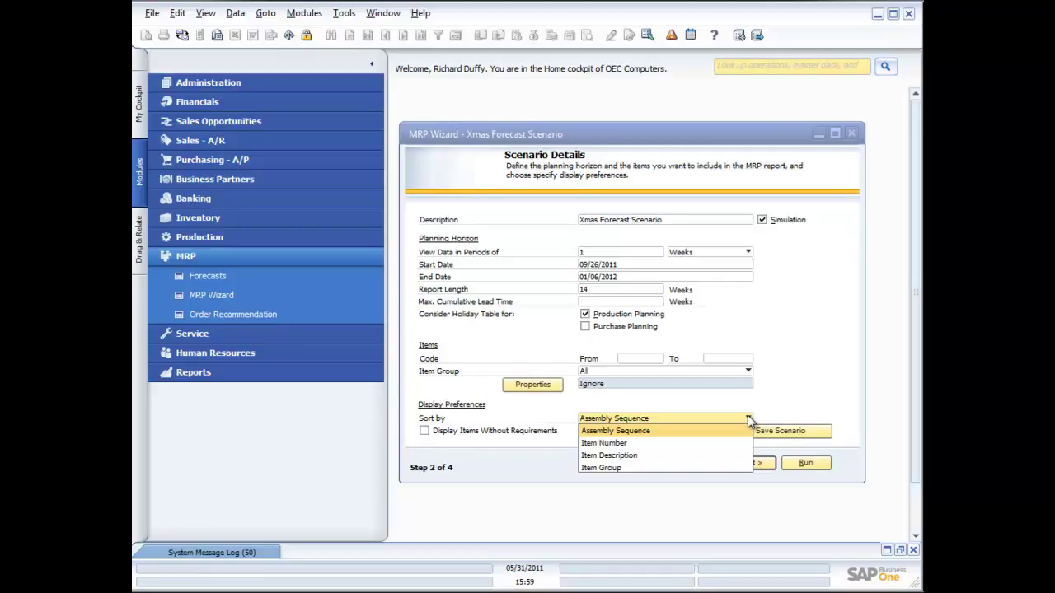
left_click(641, 445)
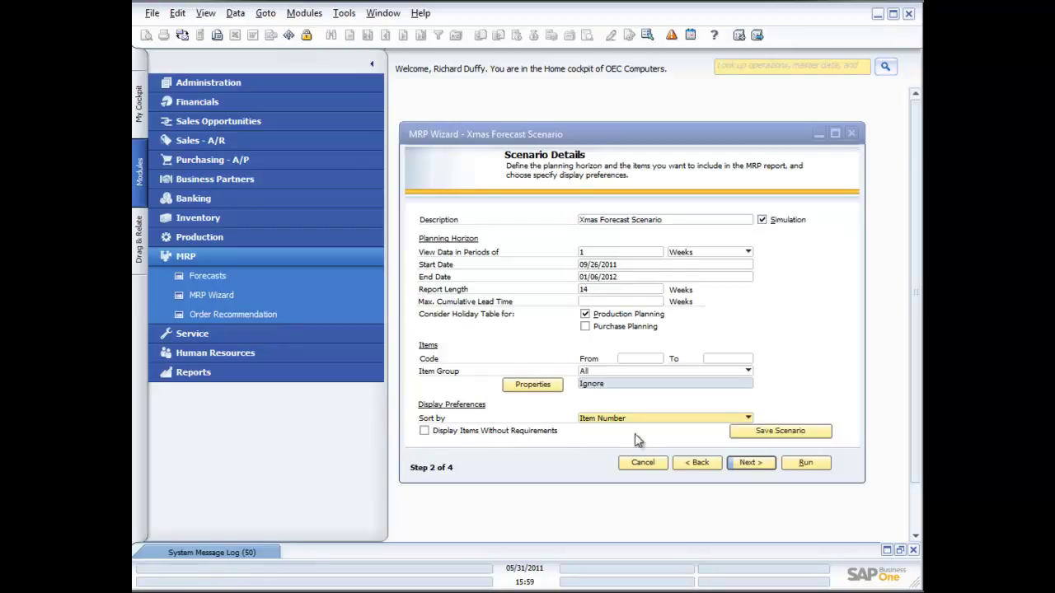
left_click(765, 438)
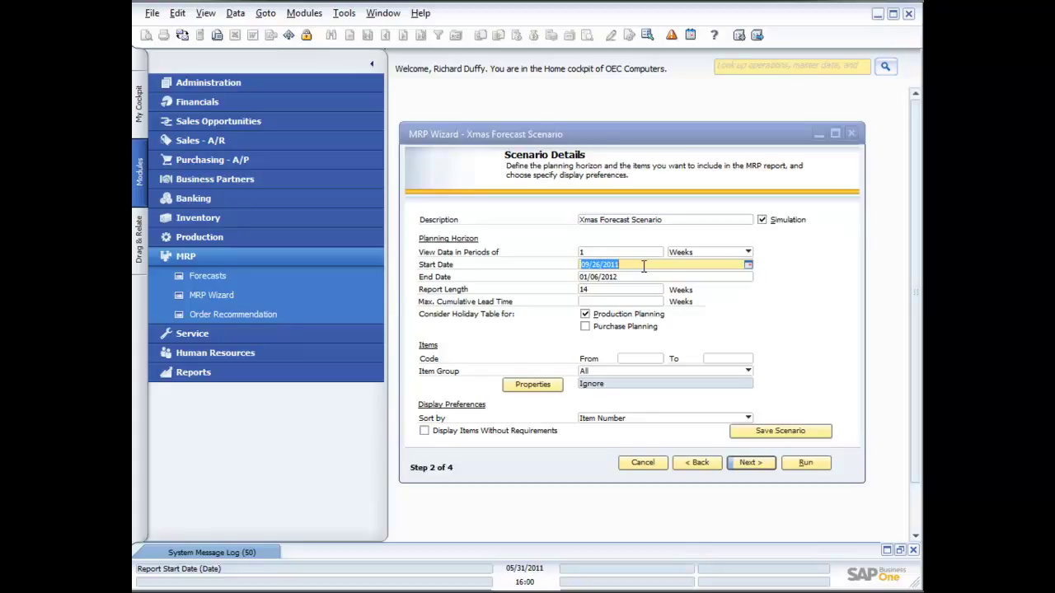
Set the planning horizon's start date to the current date and pick December 31, 2011 as its end date.
type("d")
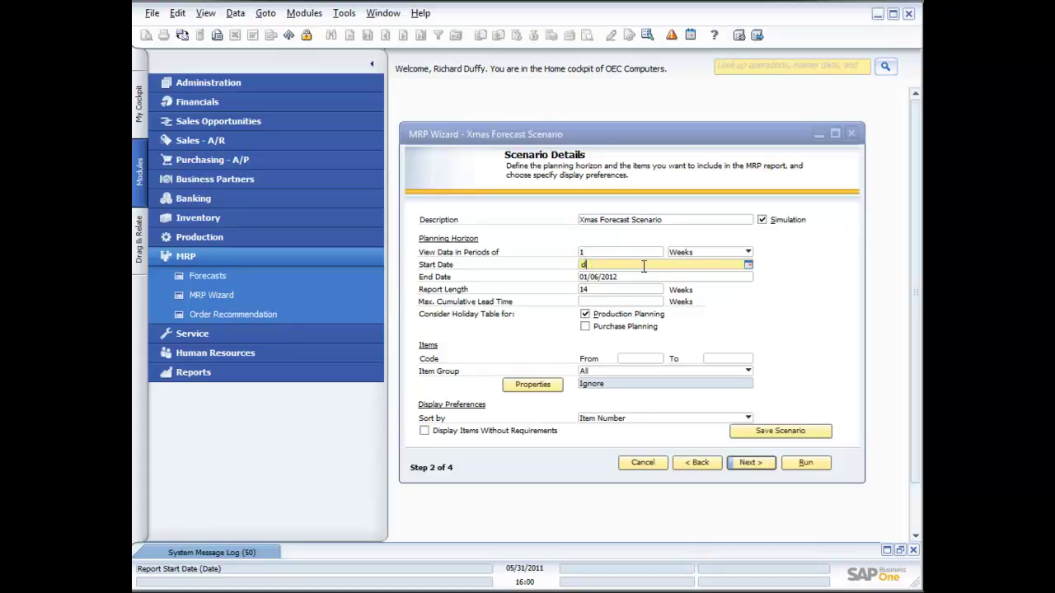
key("Tab")
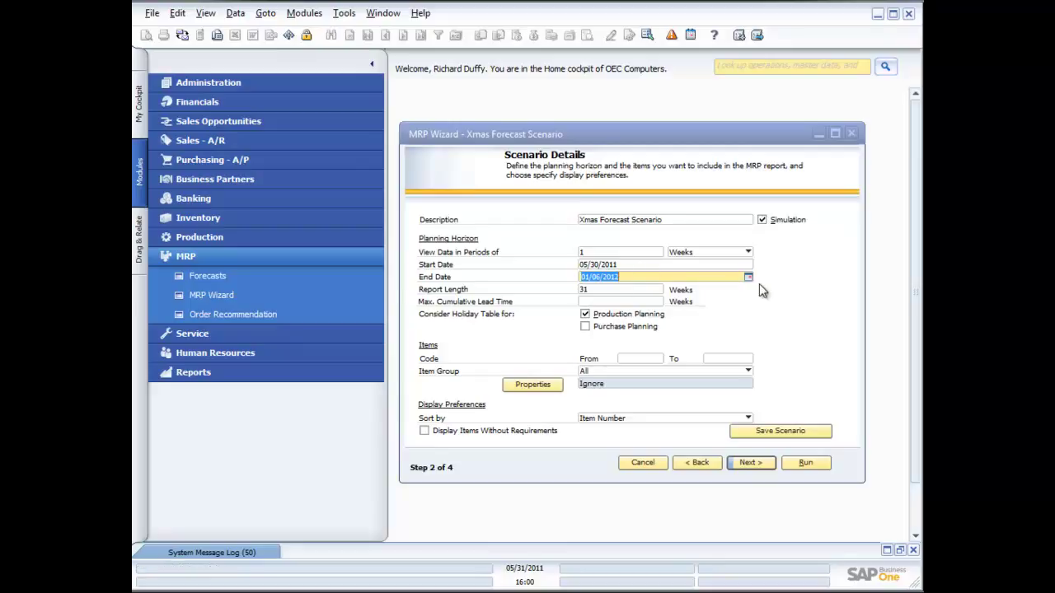
left_click(749, 277)
left_click(662, 298)
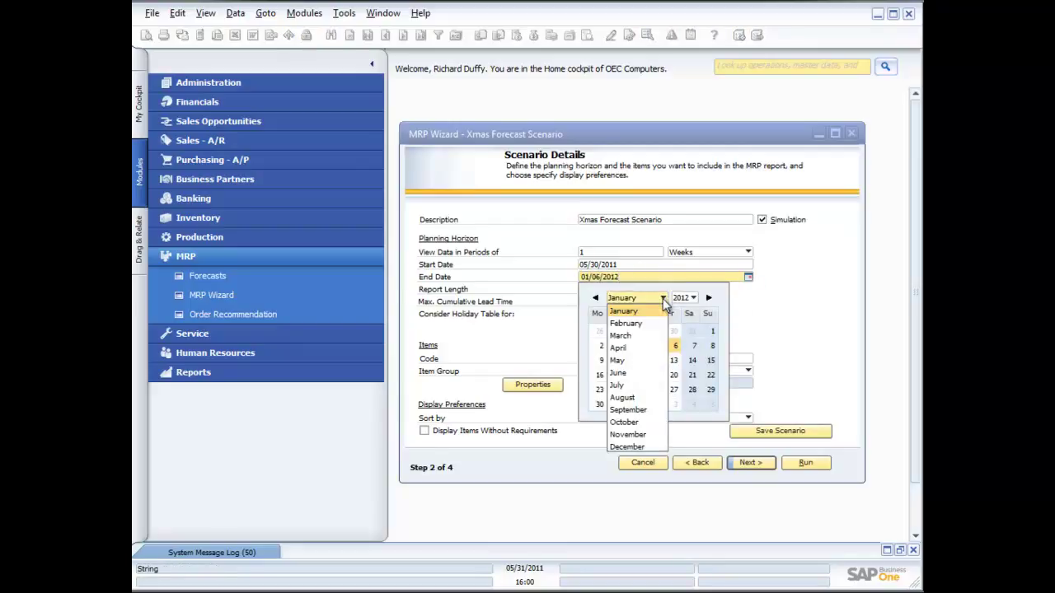
left_click(633, 446)
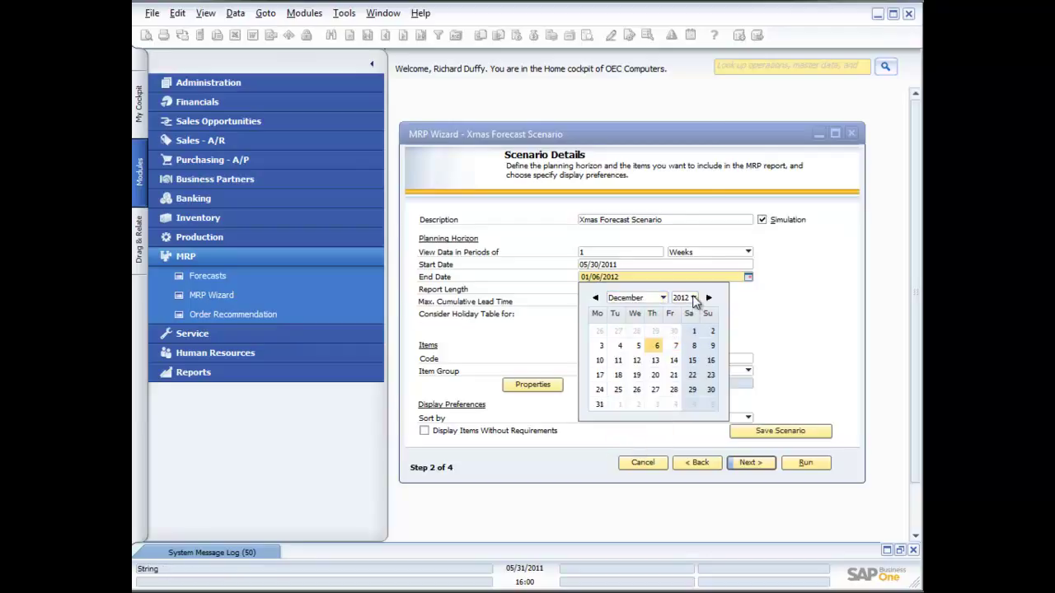
left_click(693, 298)
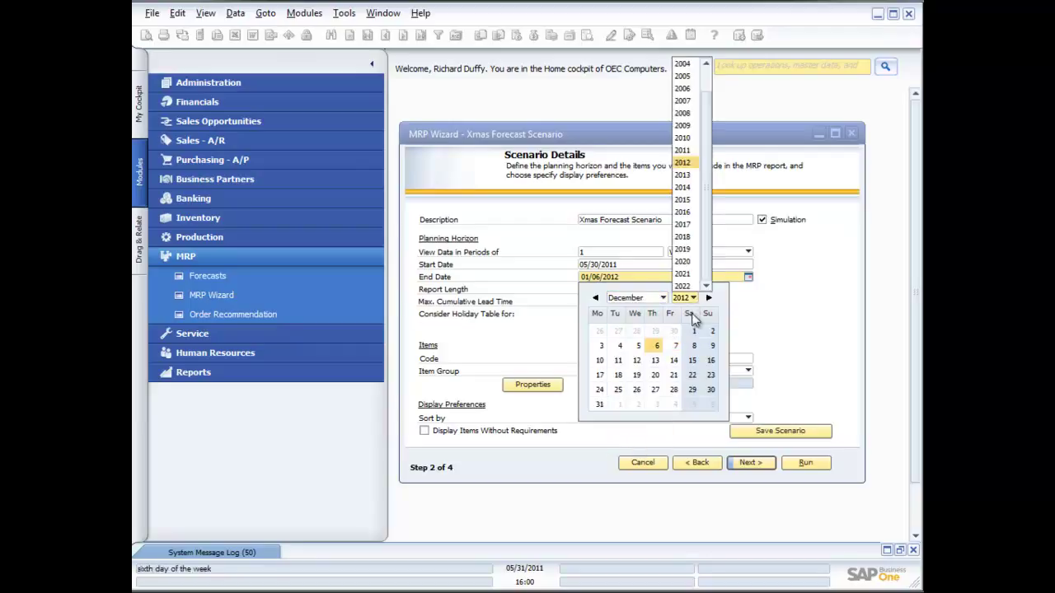
left_click(682, 150)
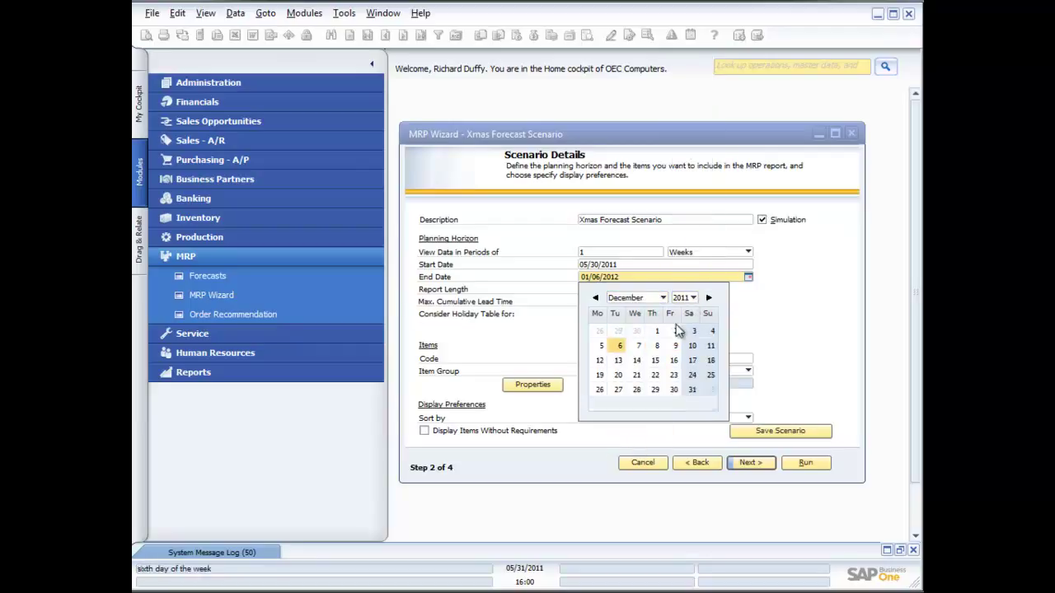
left_click(692, 389)
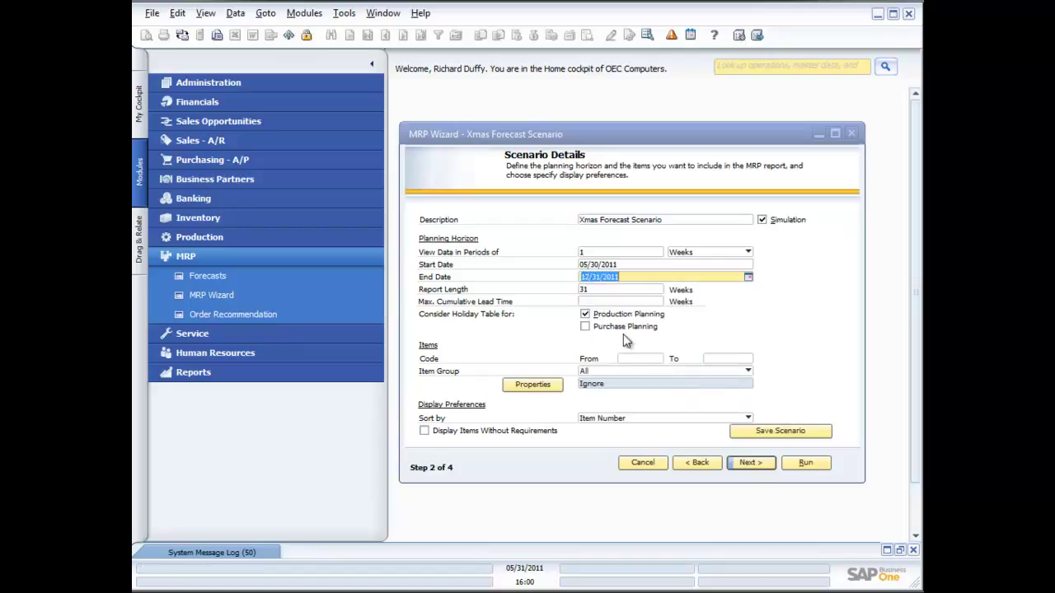
key("Tab")
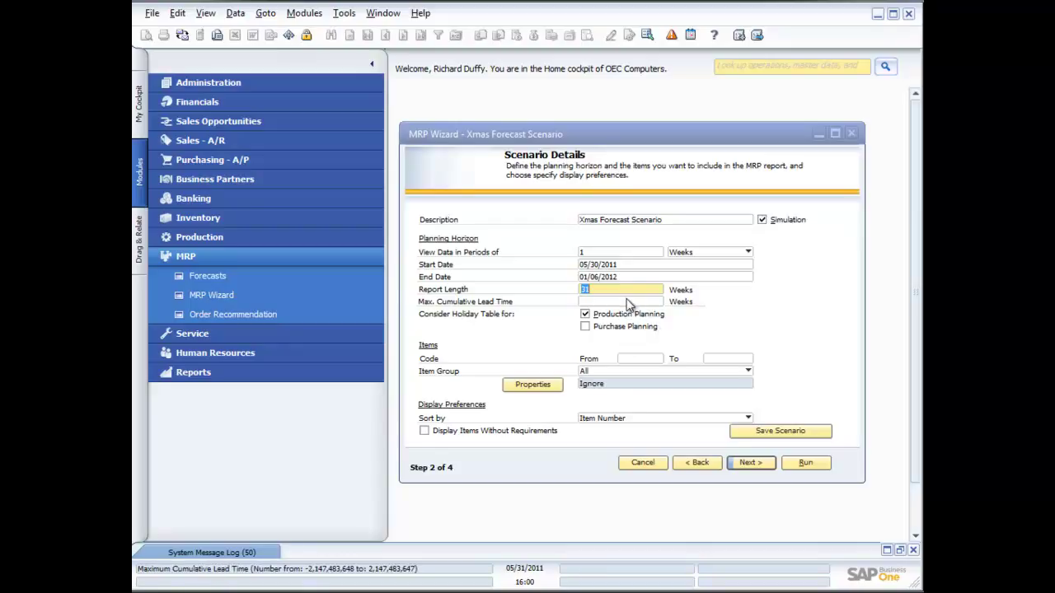
Save the scenario, leaving the maximum cumulative lead time empty.
left_click(626, 303)
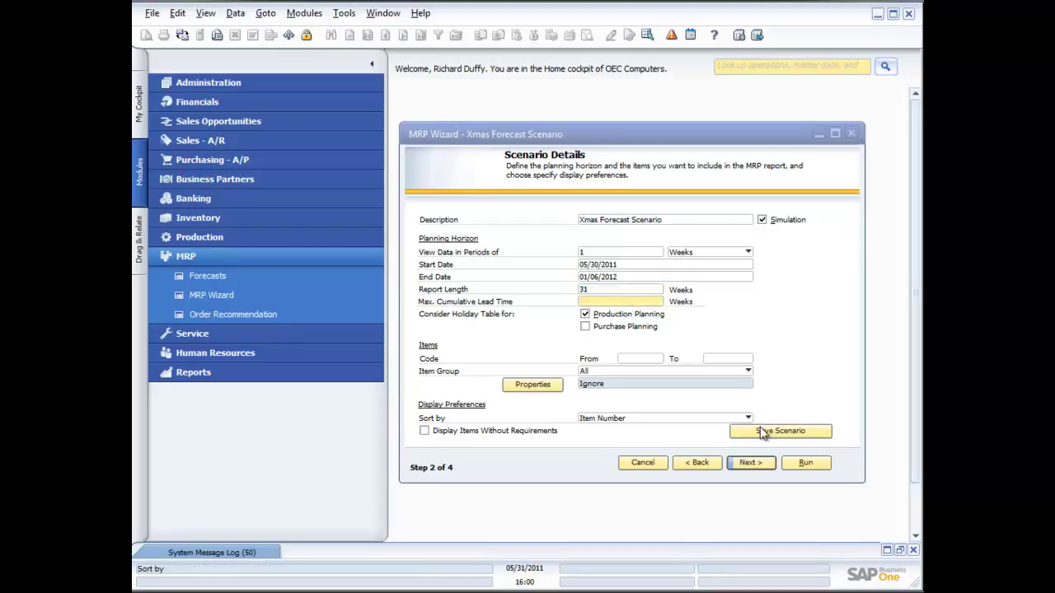
left_click(783, 434)
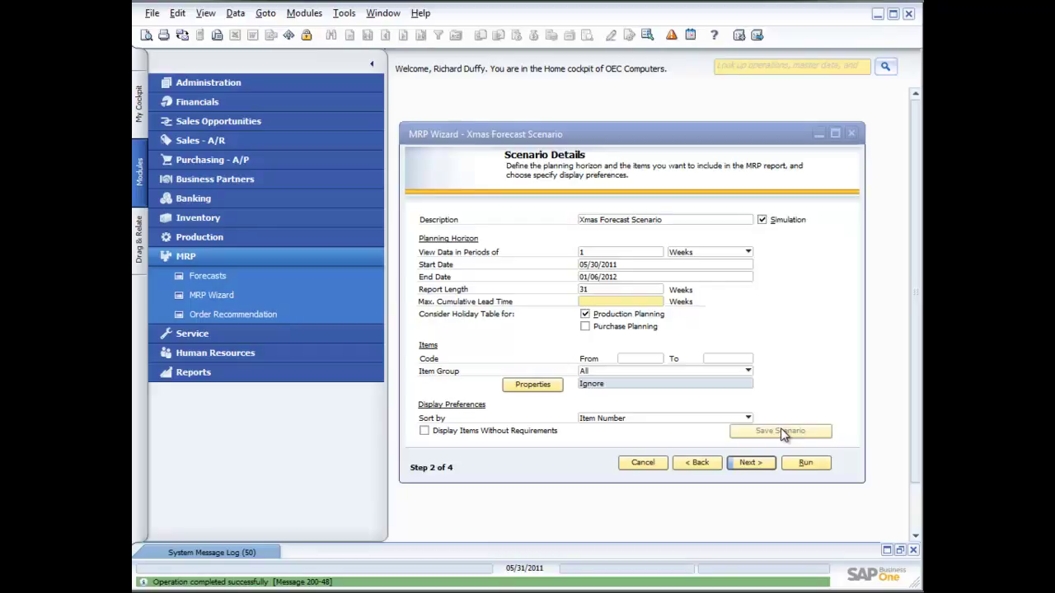
Proceed to the data source settings and choose 4th Quarter Forecast as the scenario's forecast.
left_click(751, 464)
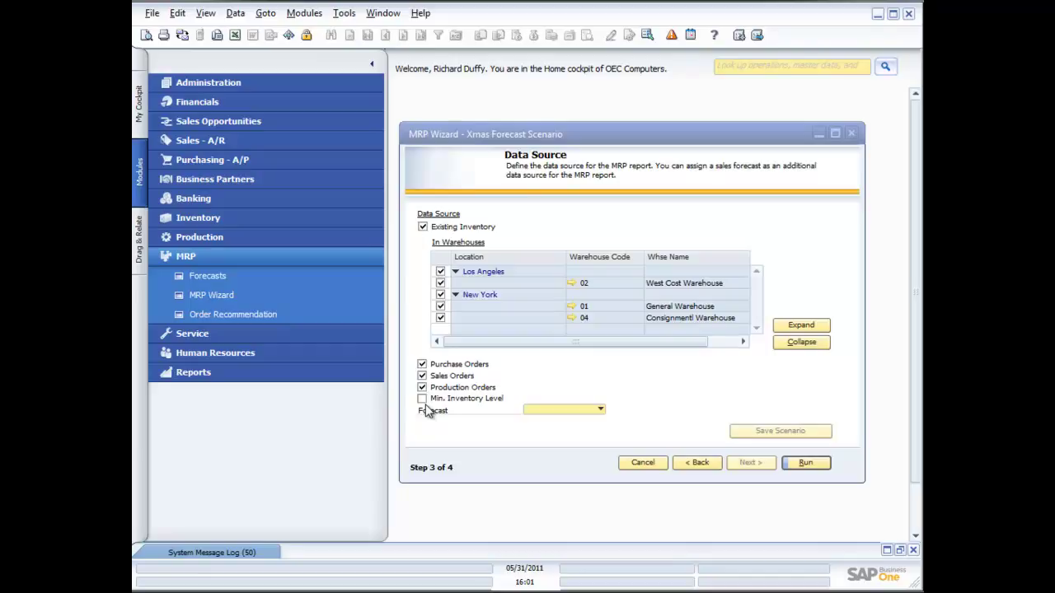
left_click(600, 410)
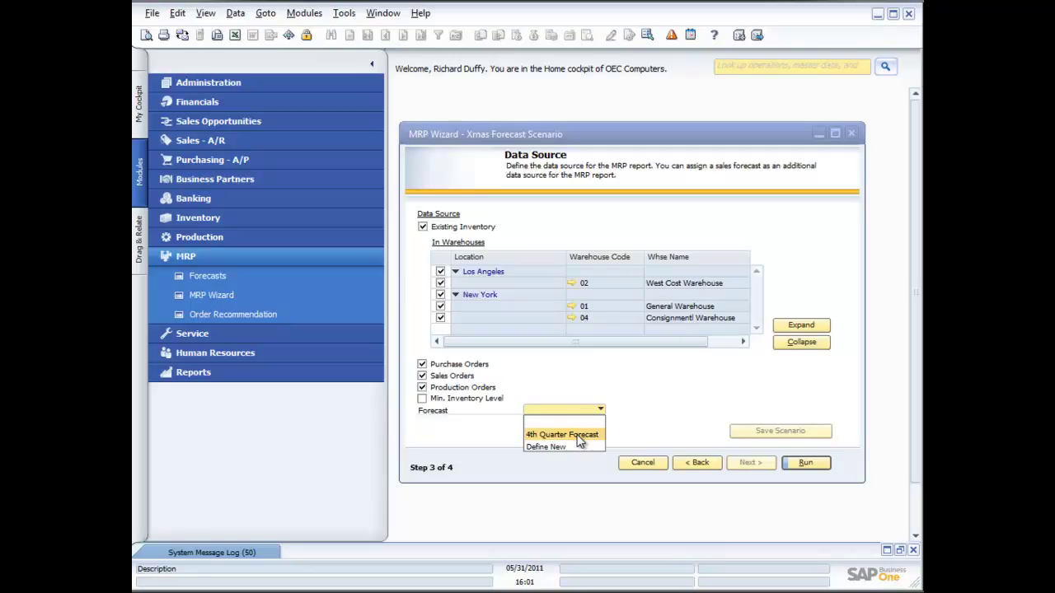
left_click(580, 442)
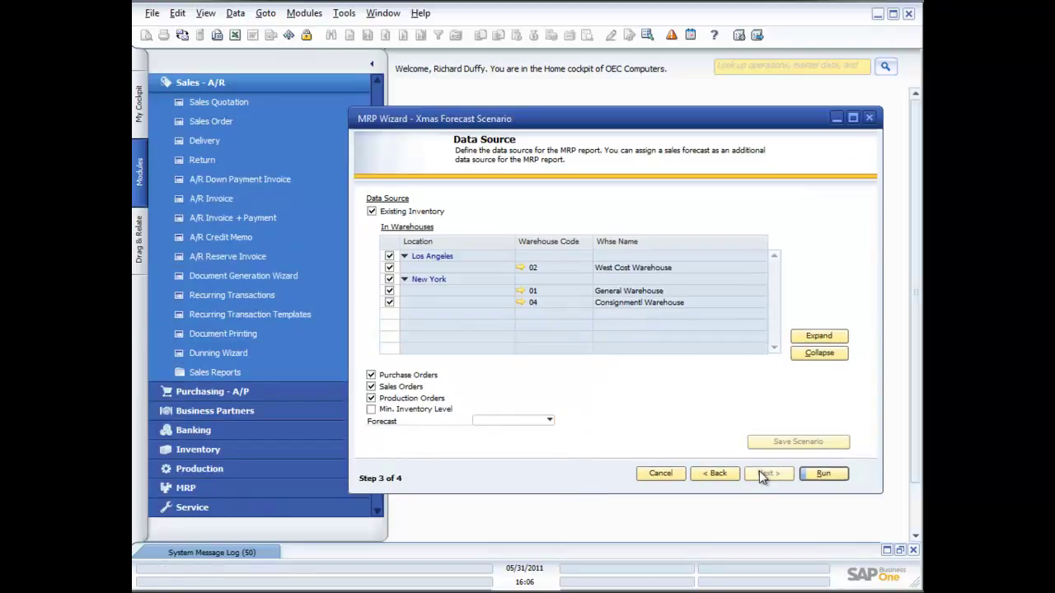
Run the MRP scenario and expand the result details for item A00001.
left_click(822, 474)
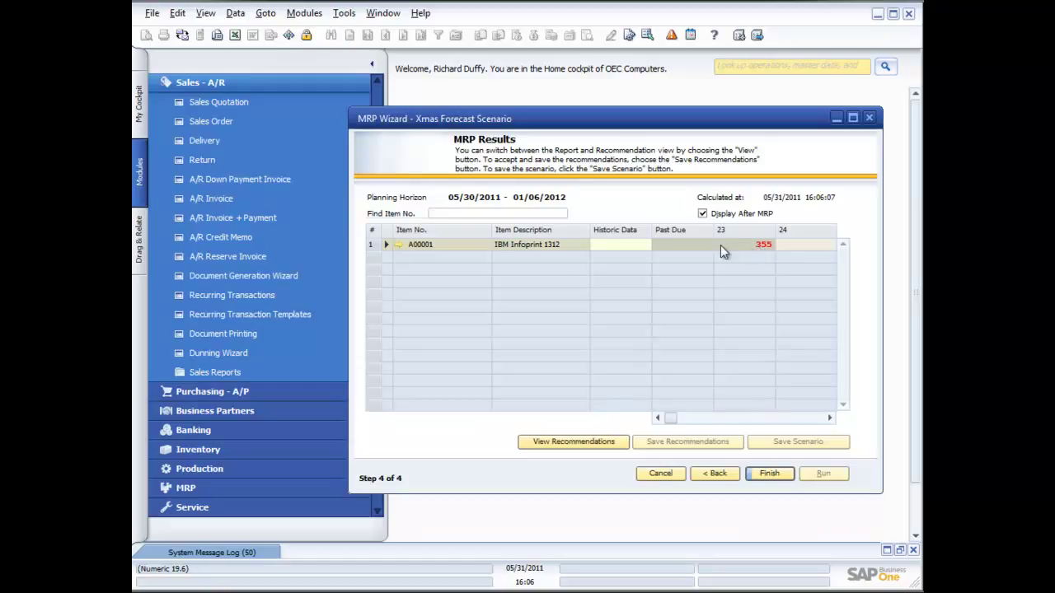
left_click(386, 245)
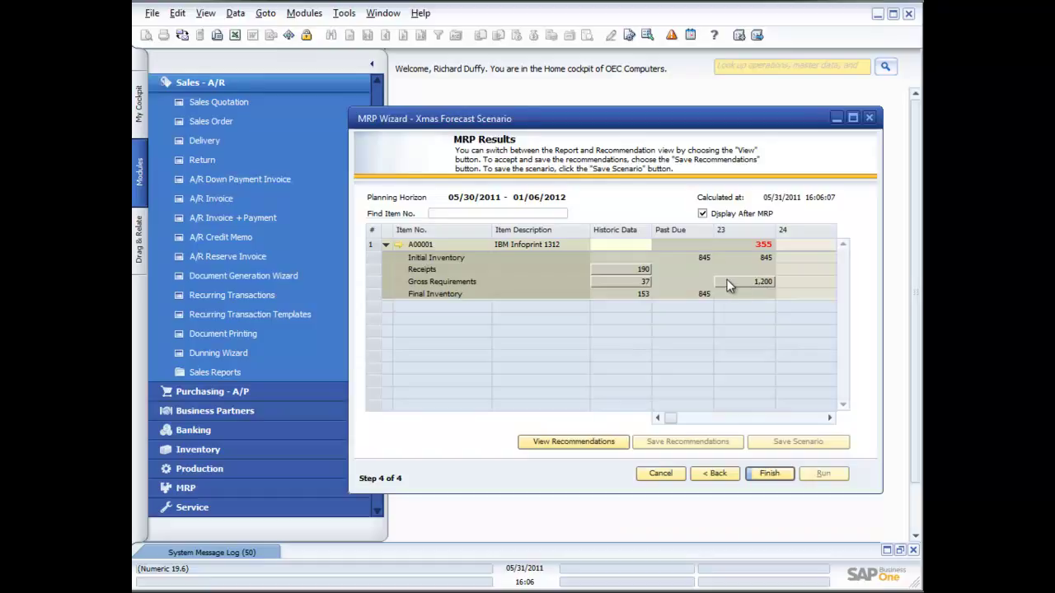
Compare the order recommendations with the MRP results for item A00001, and finish the wizard from the recommendations view.
left_click(600, 442)
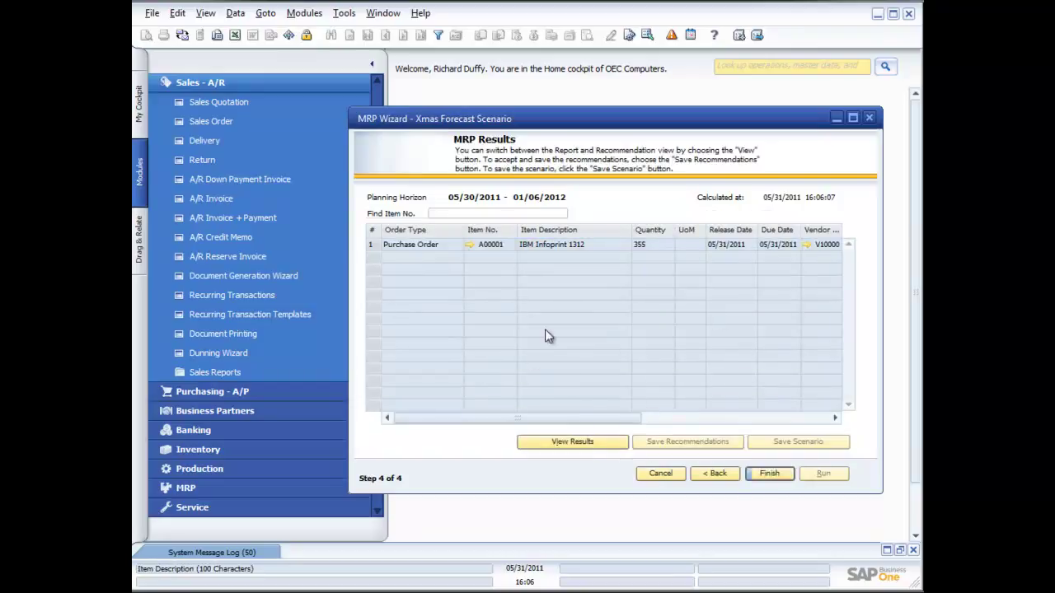
mouse_move(595, 418)
left_mouse_down()
mouse_move(676, 419)
mouse_move(575, 421)
left_mouse_up()
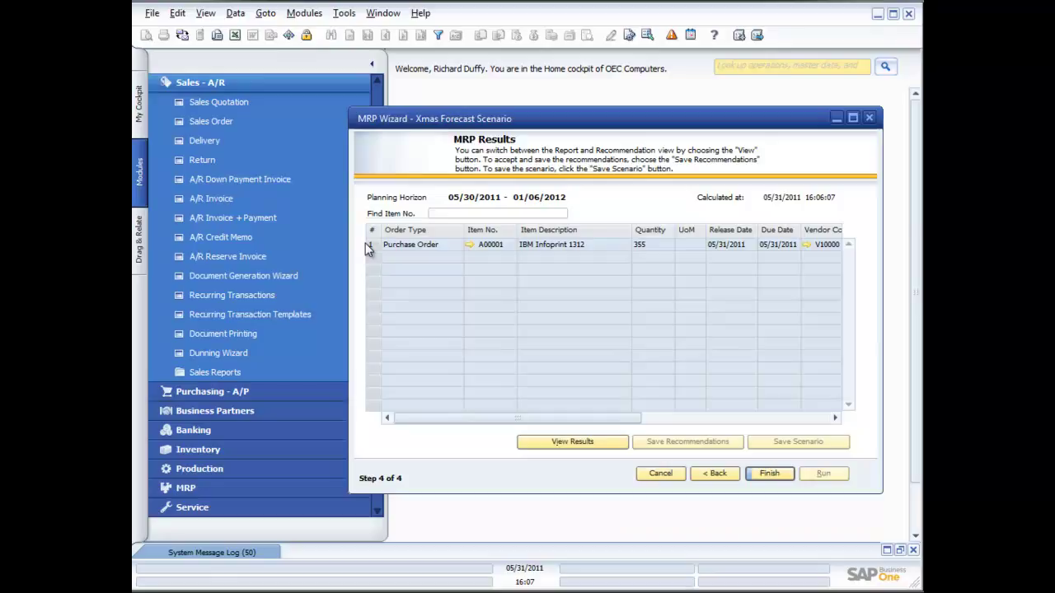
left_click(768, 475)
left_click(584, 443)
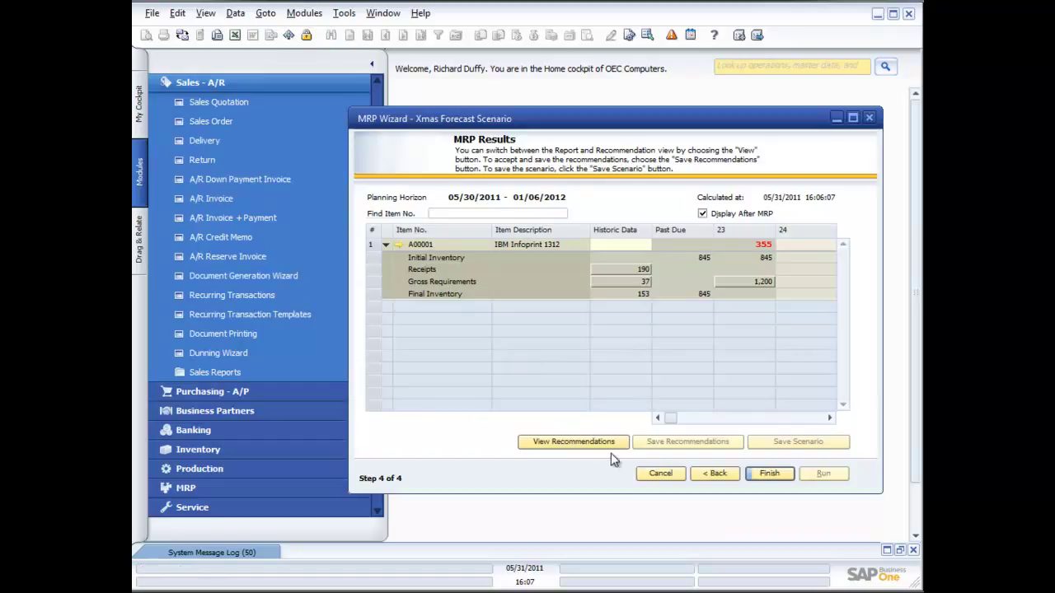
left_click(605, 445)
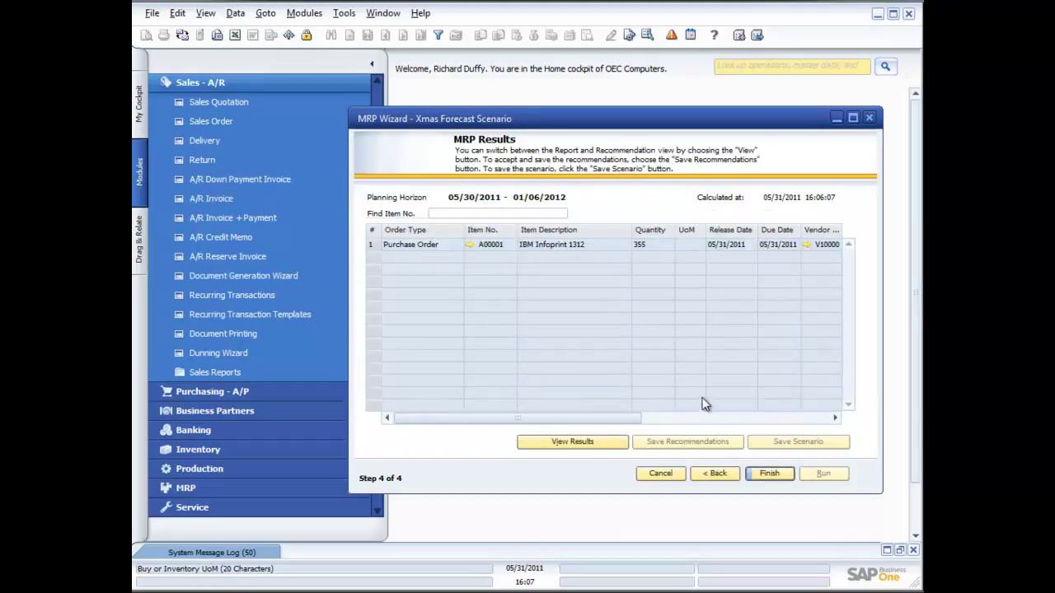
left_click(770, 473)
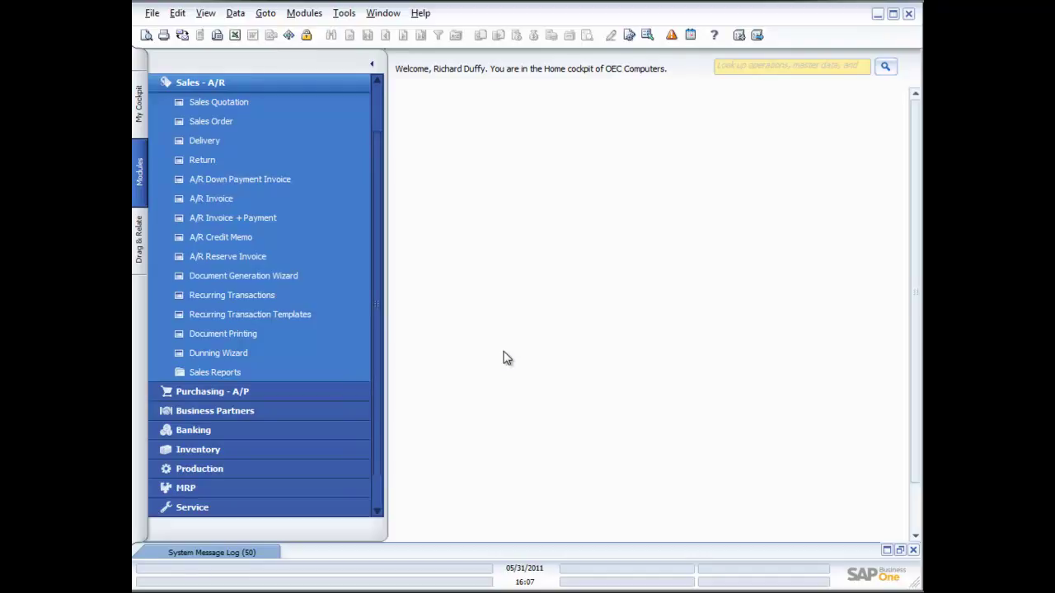
Start the MRP Wizard again, select the existing Xmas Forecast Scenario, and proceed to its scenario details.
left_click(200, 82)
left_click(188, 258)
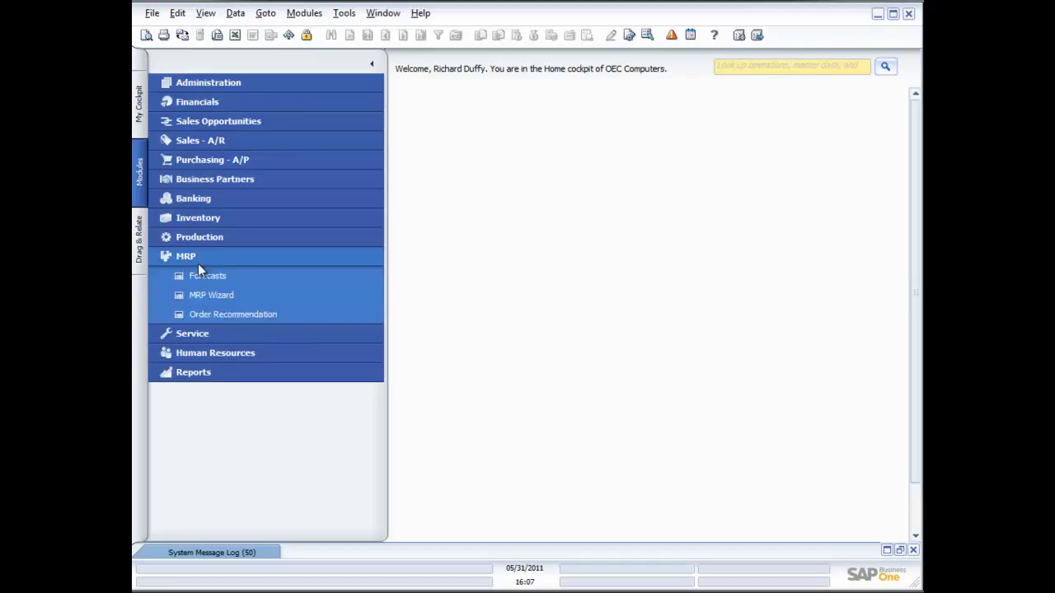
left_click(210, 295)
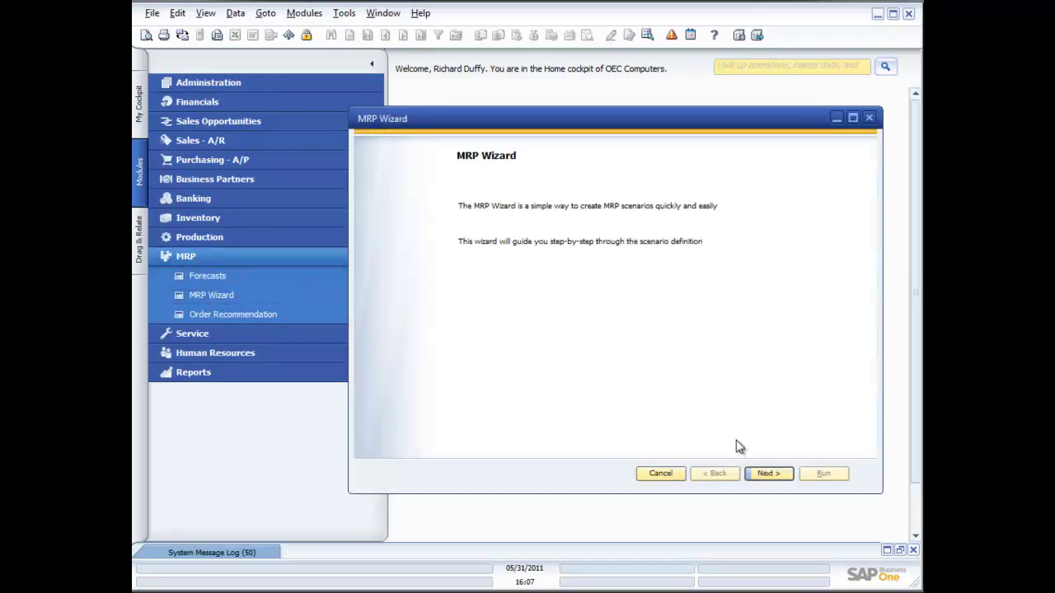
left_click(771, 474)
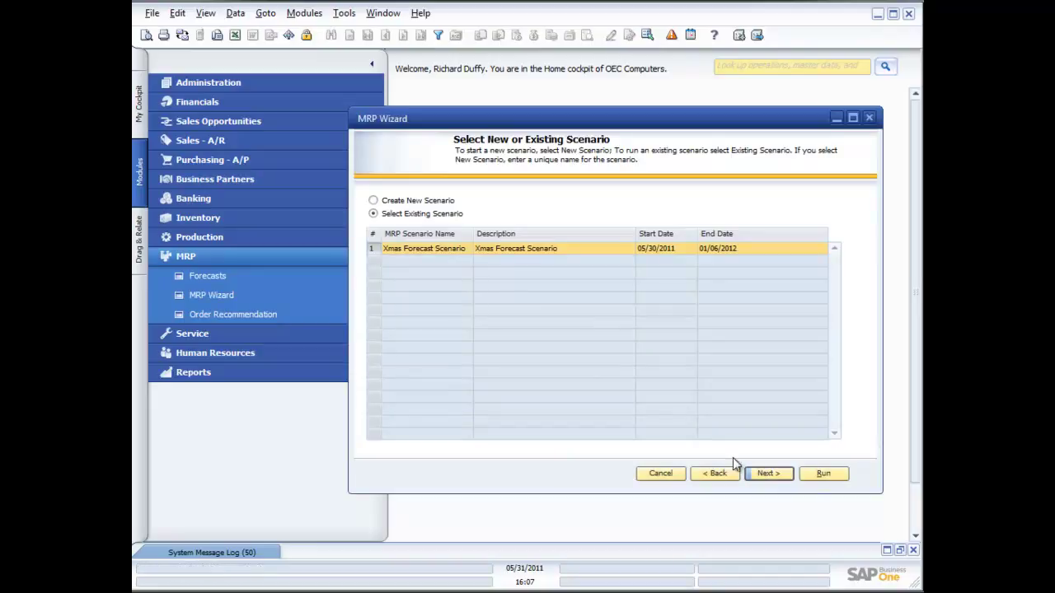
left_click(767, 475)
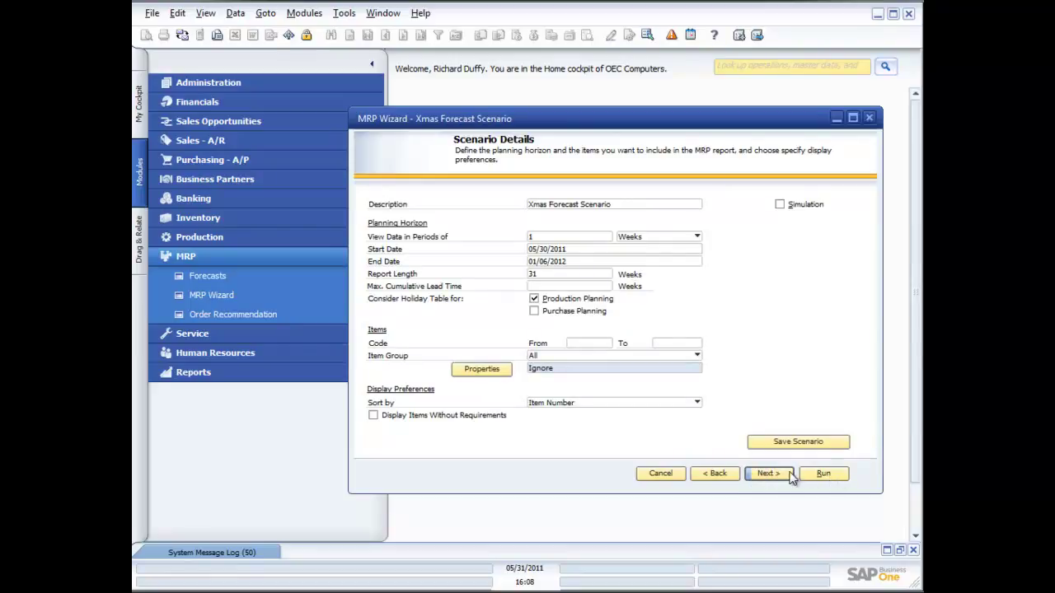
Run the existing Xmas Forecast Scenario and expand its MRP result rows for item A00001.
left_click(825, 480)
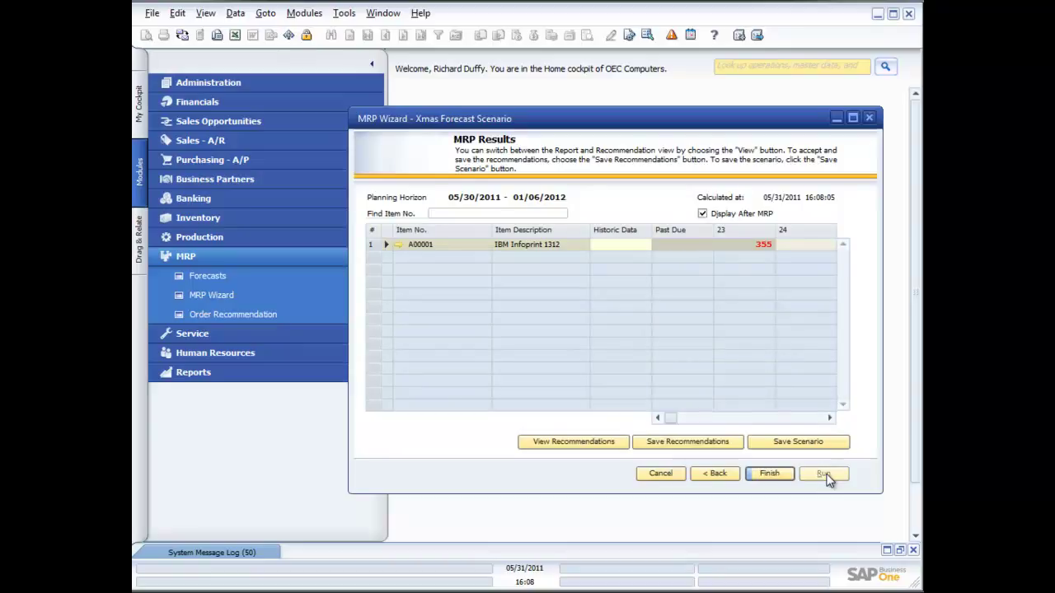
left_click(384, 245)
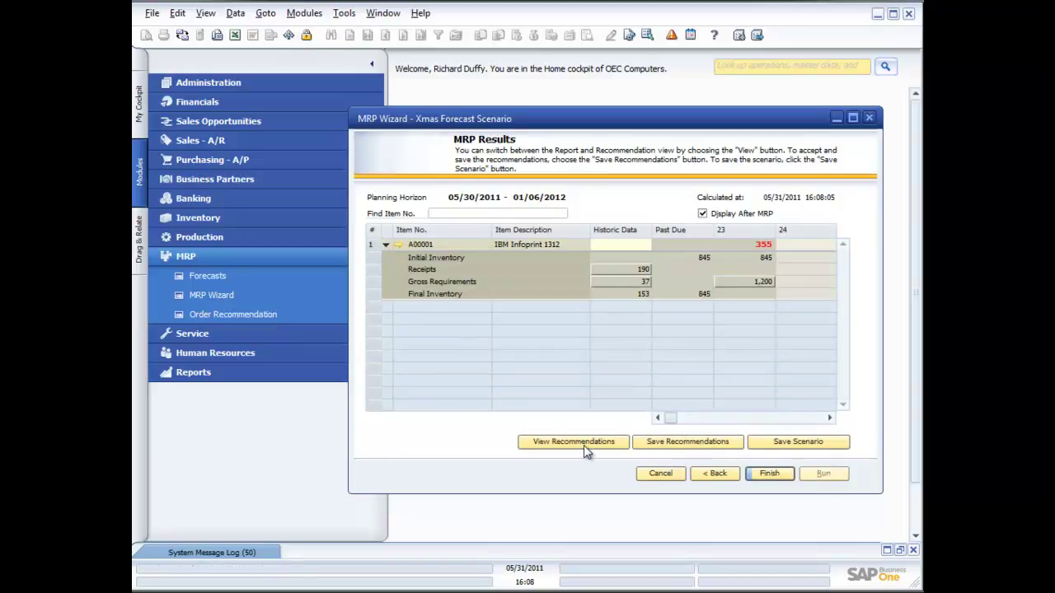
Save the MRP recommendations and finish the wizard, saving the Xmas Forecast Scenario on exit.
left_click(691, 447)
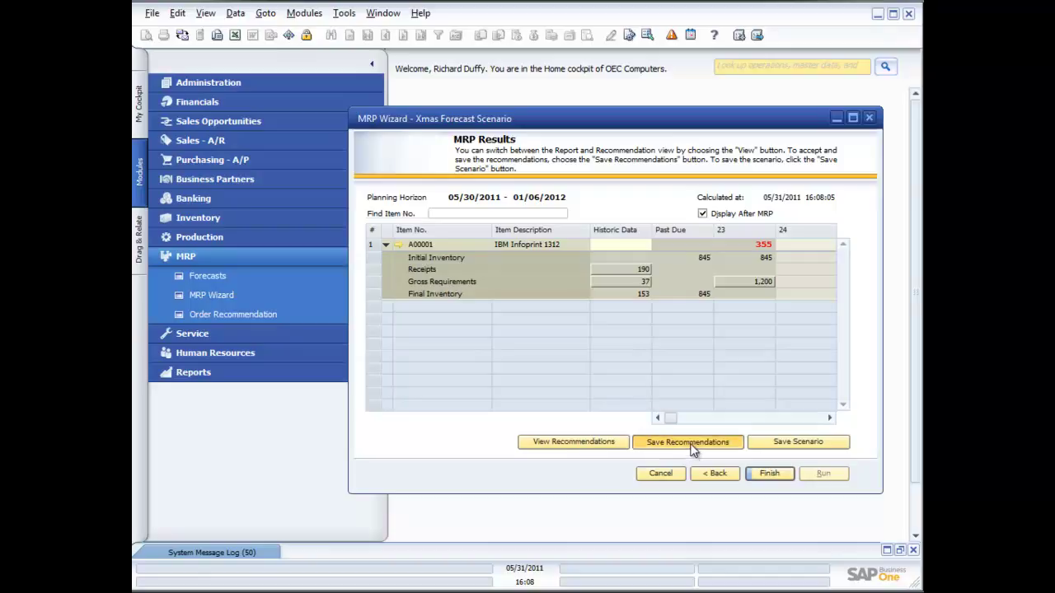
left_click(771, 475)
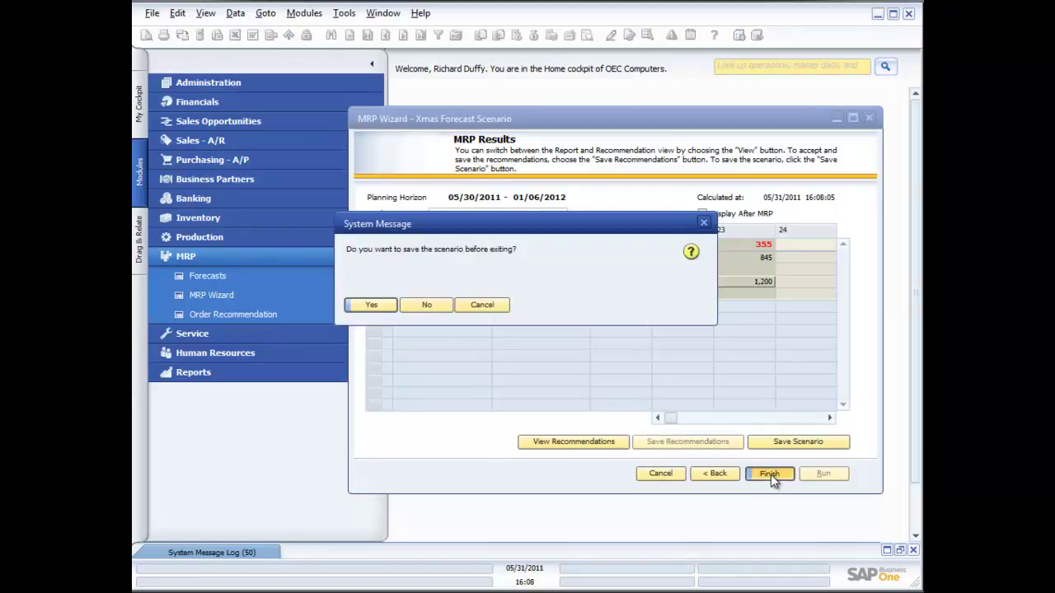
left_click(373, 304)
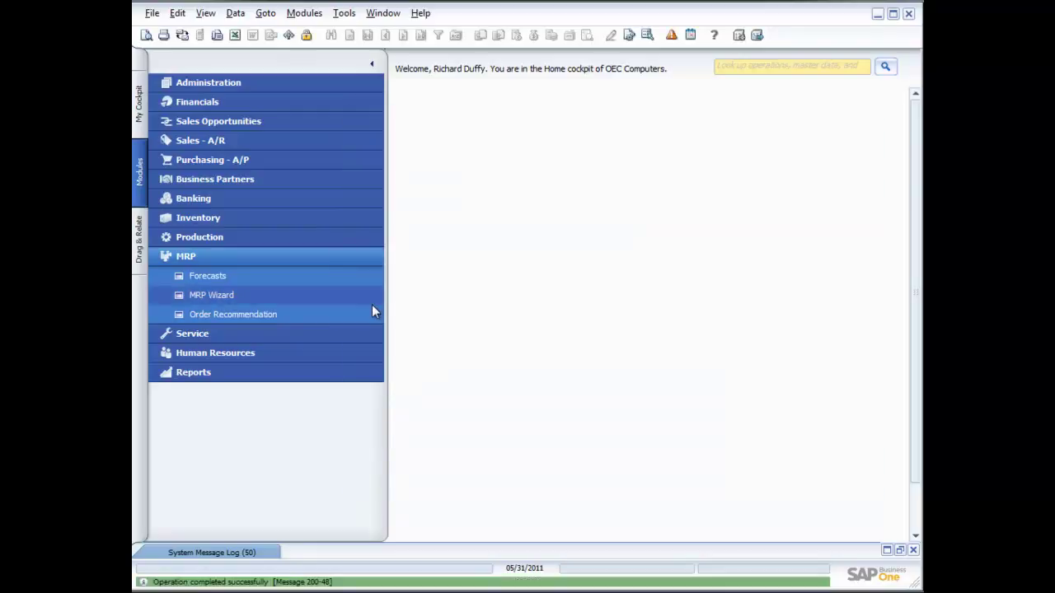
List the order recommendations of all order types for the Xmas Forecast Scenario, and widen the window to show the date and vendor columns.
left_click(251, 314)
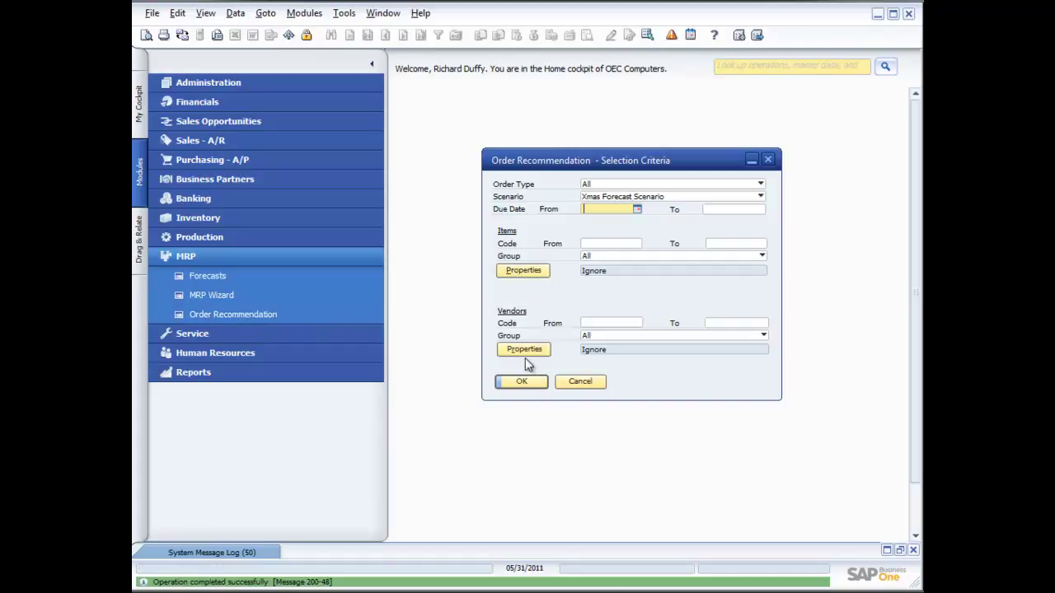
left_click(522, 382)
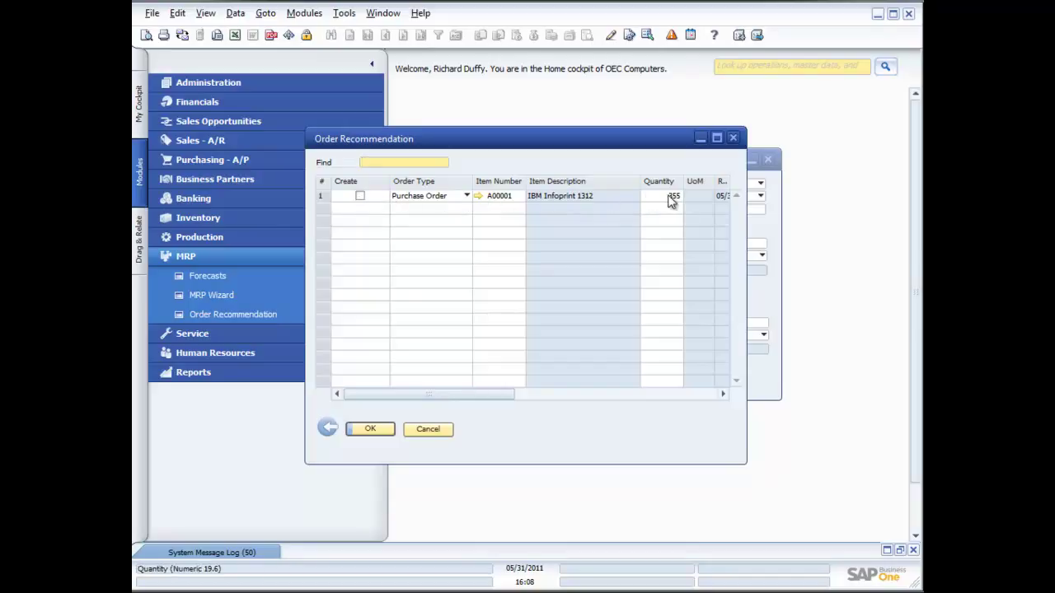
left_click_drag(740, 463, 862, 482)
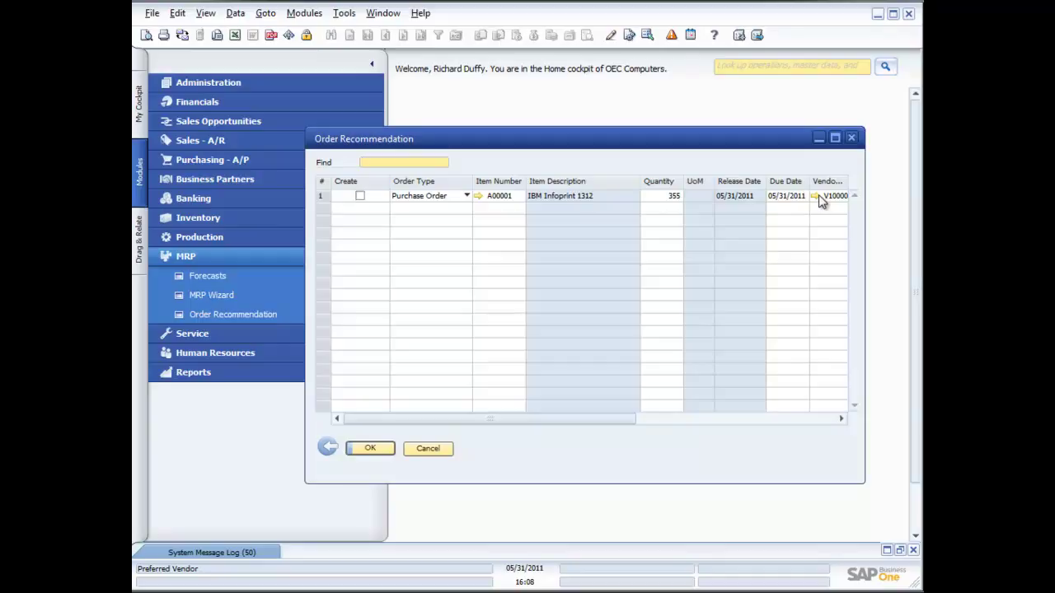
Create the purchase order from the recommendation for item A00001 and close the order recommendations.
left_click(361, 197)
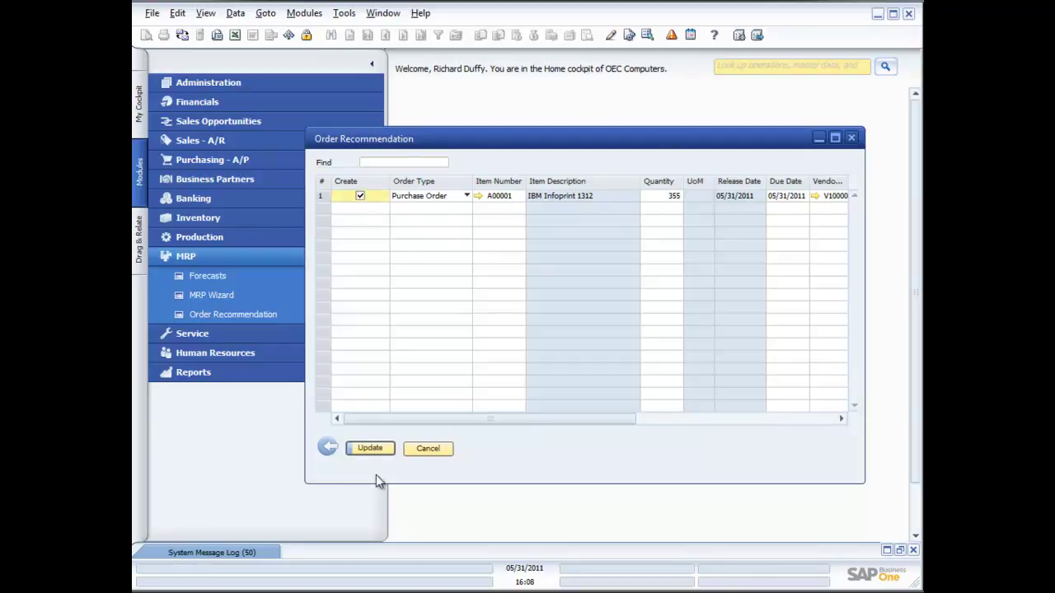
left_click(367, 450)
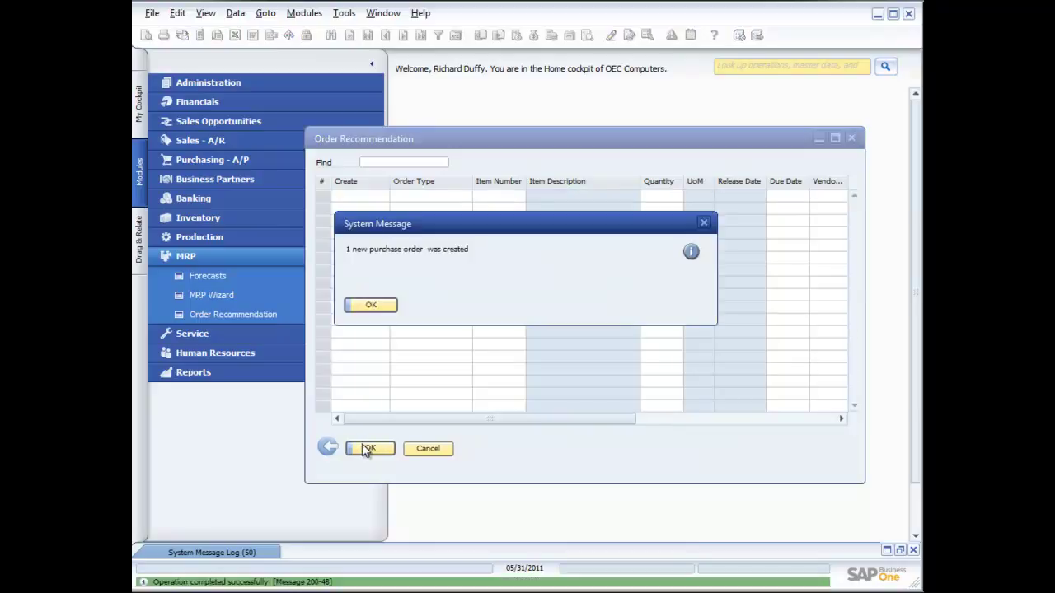
left_click(361, 310)
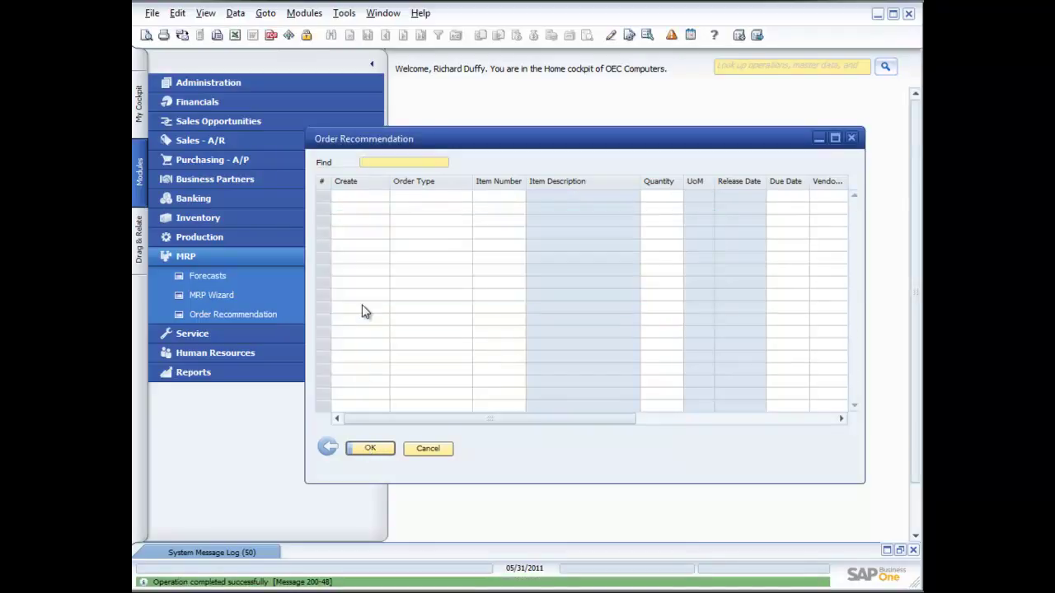
left_click(436, 450)
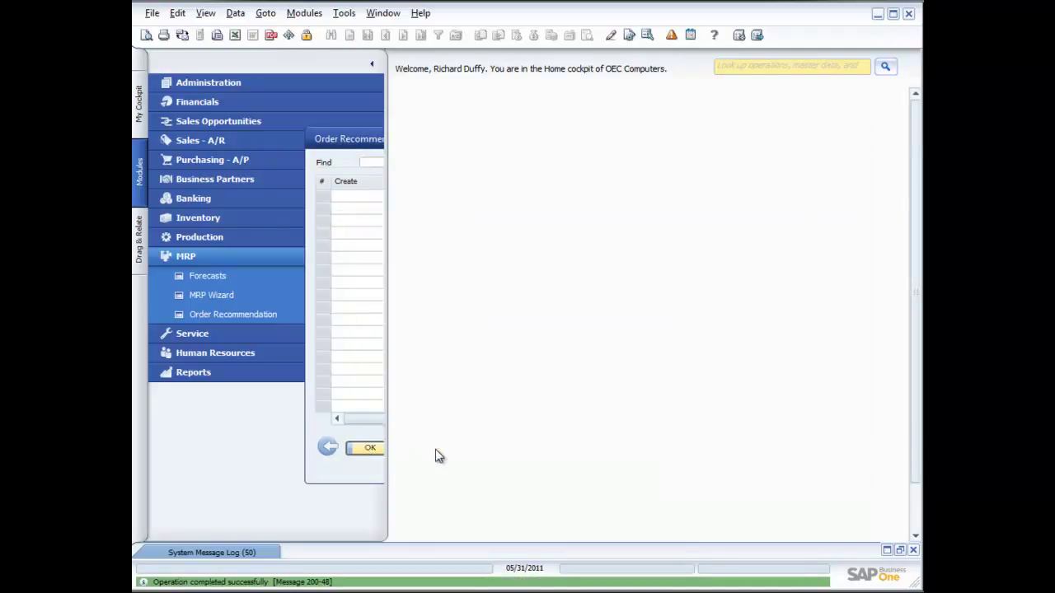
left_click(211, 261)
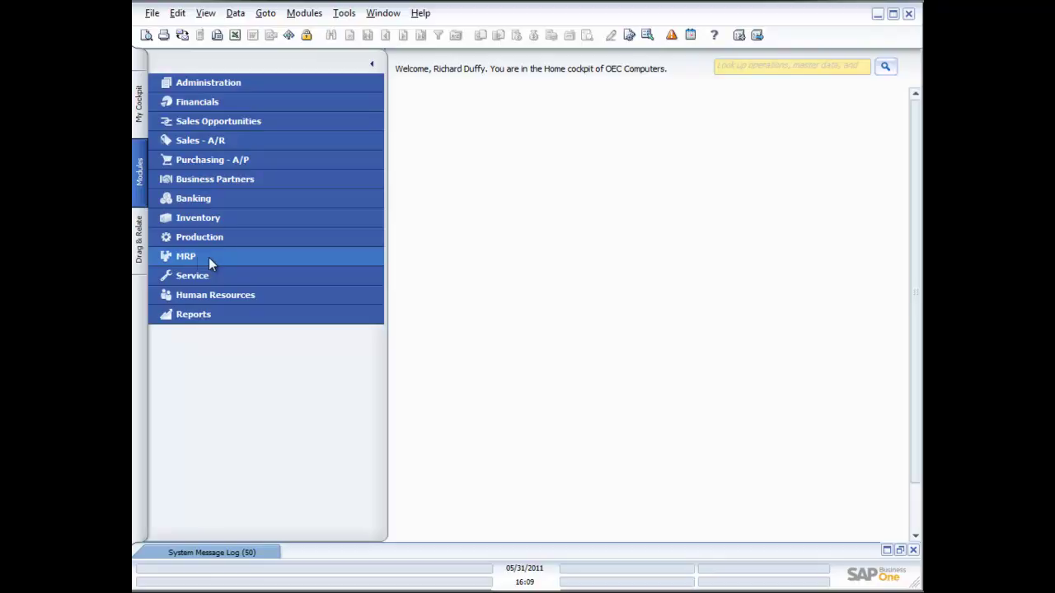
left_click(192, 260)
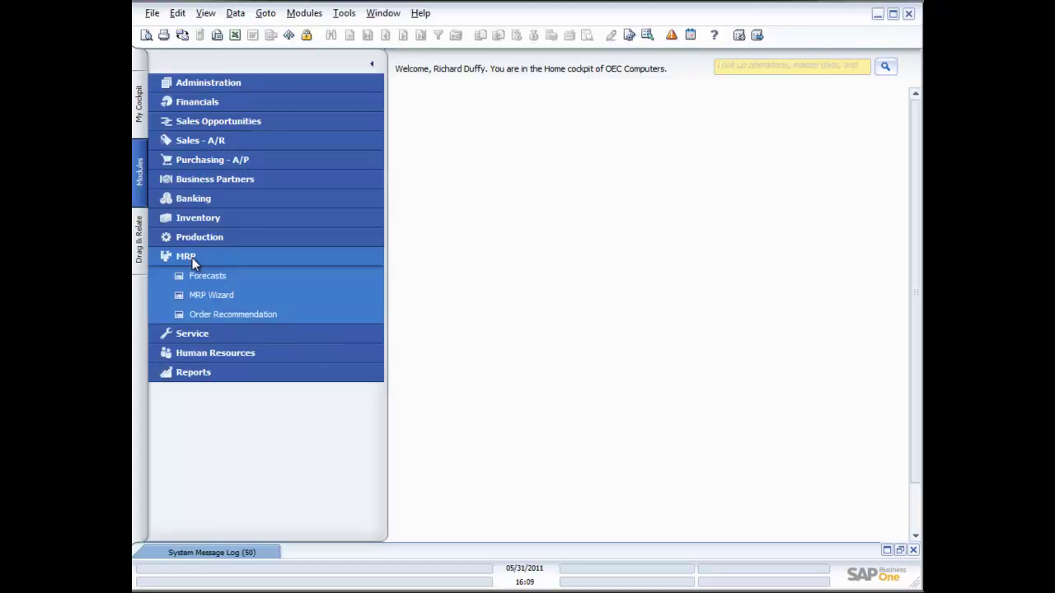